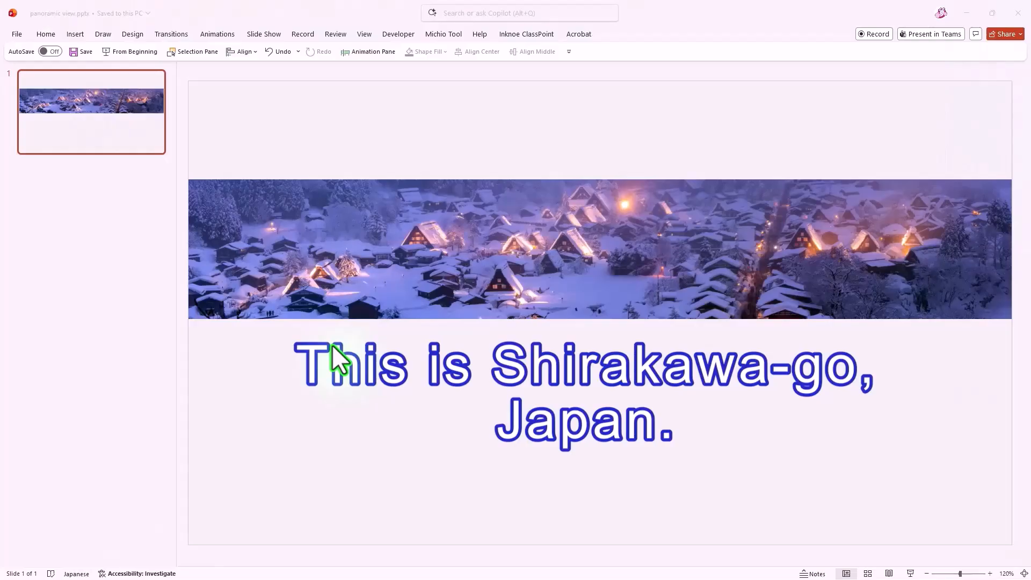
Play the finished panoramic view presentation from its first slide as a full-screen slide show
{"action": "key", "text": "F5"}
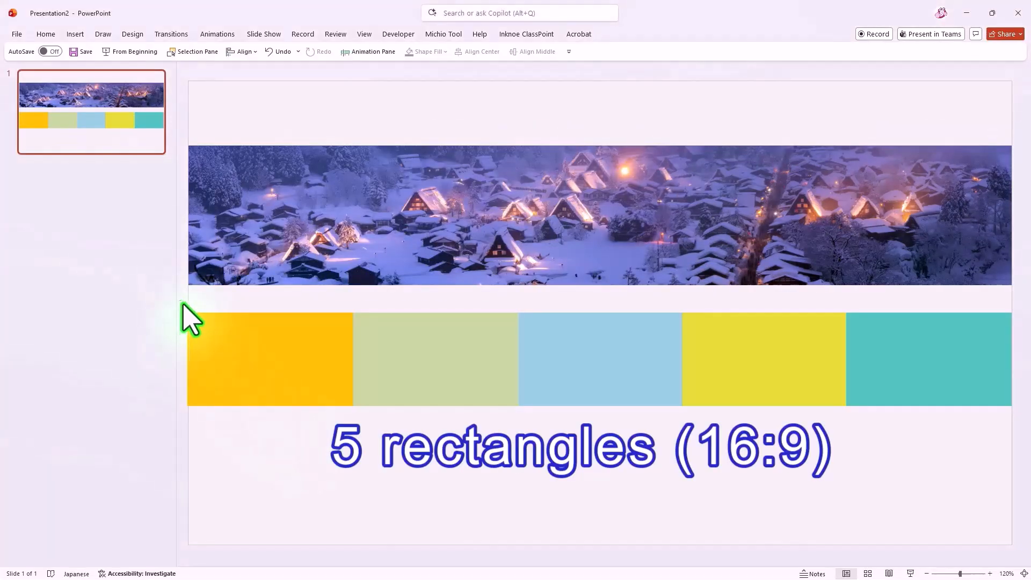
Move all five coloured rectangles together up onto the panoramic village picture, spanning its full width
{"action": "left_click_drag", "start_coordinate": [182, 302], "coordinate": [1020, 430]}
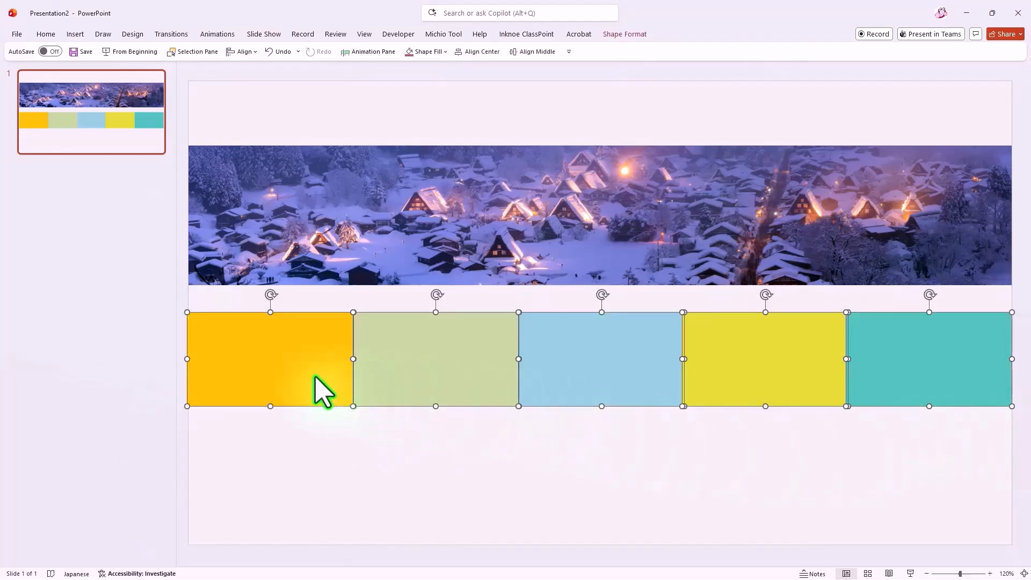
{"action": "left_click_drag", "start_coordinate": [316, 377], "coordinate": [324, 236]}
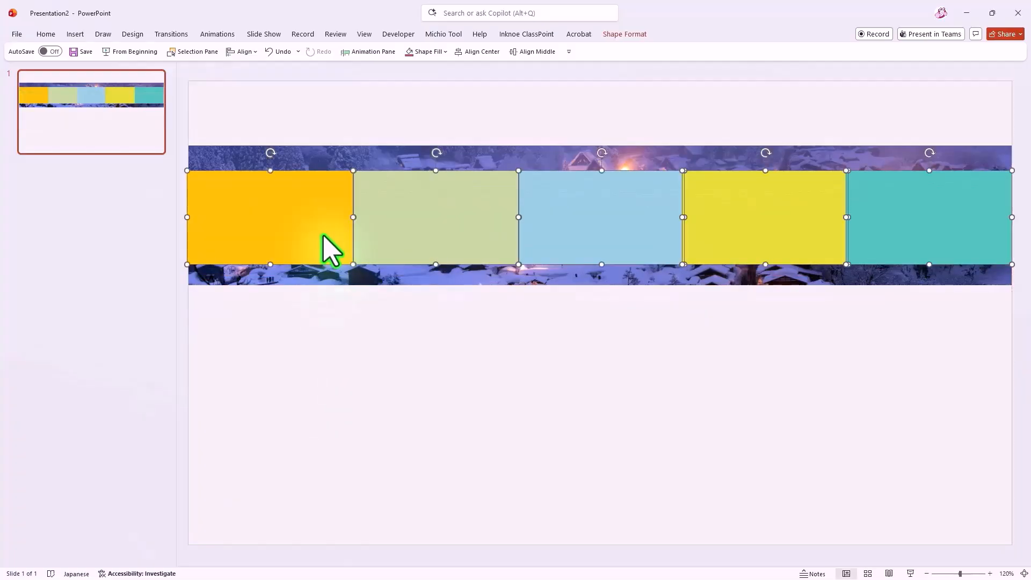
Duplicate the slide with the panorama and rectangles four times to make five identical slides
{"action": "left_click", "coordinate": [140, 139]}
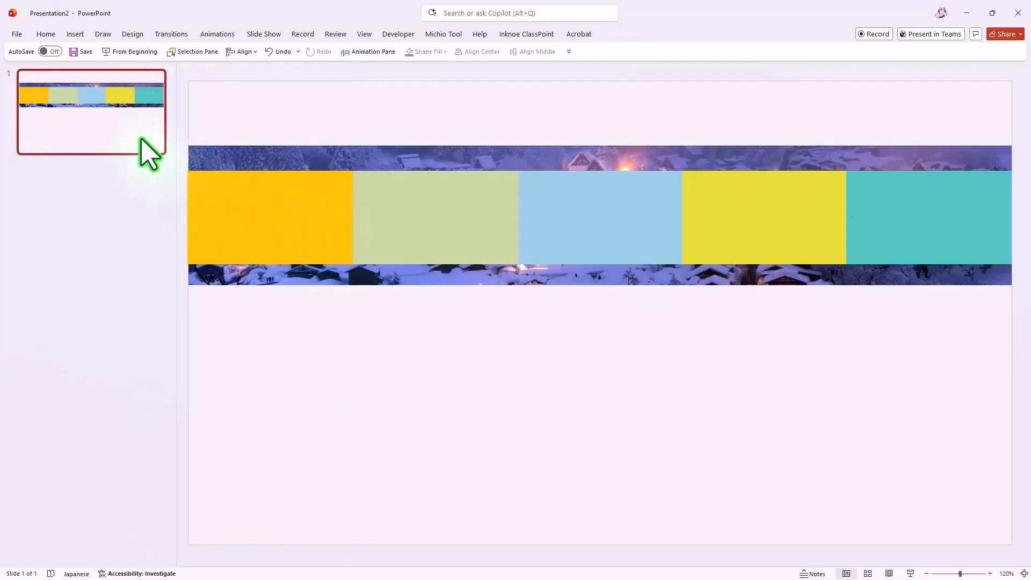
{"action": "key", "text": "ctrl+d"}
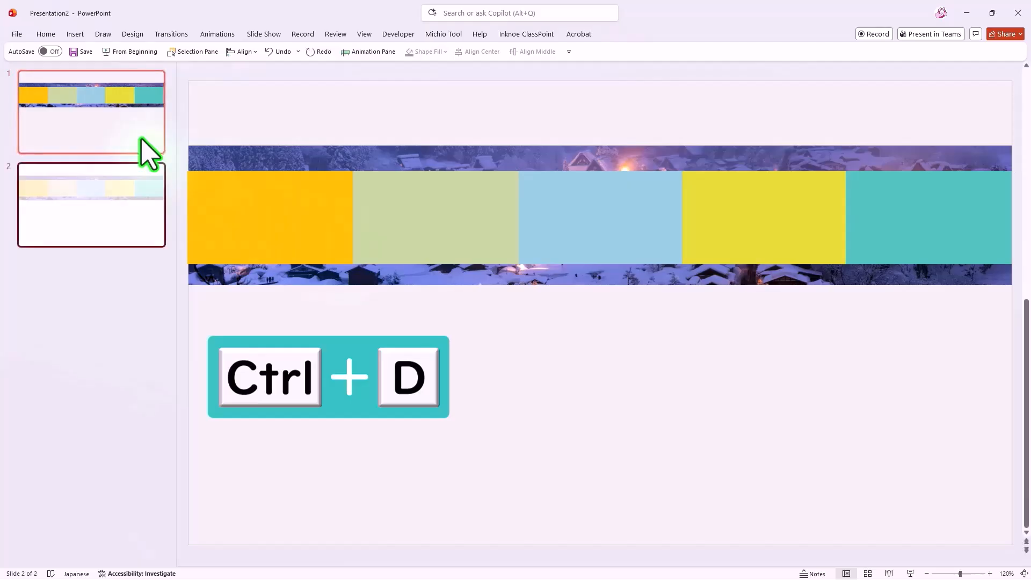
{"action": "key", "text": "ctrl+d"}
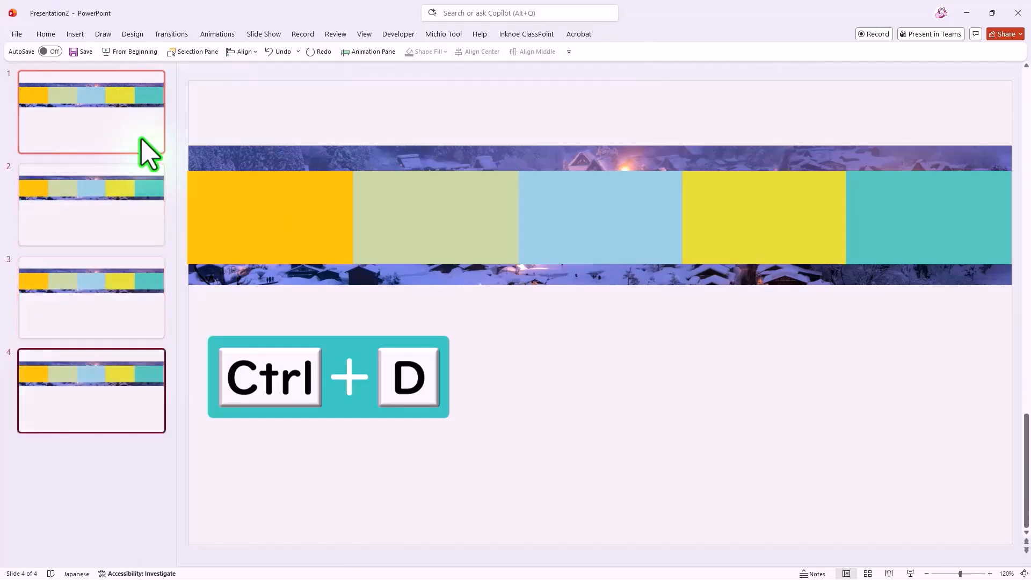
{"action": "key", "text": "ctrl+d"}
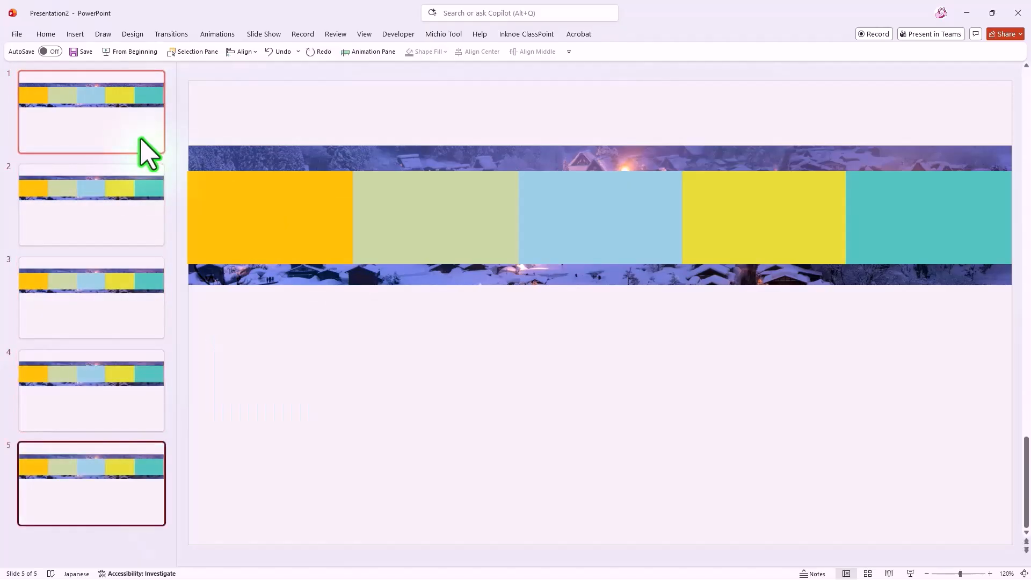
On slide 1, delete the green, light blue, yellow and teal rectangles, keeping only the orange one
{"action": "left_click", "coordinate": [142, 153]}
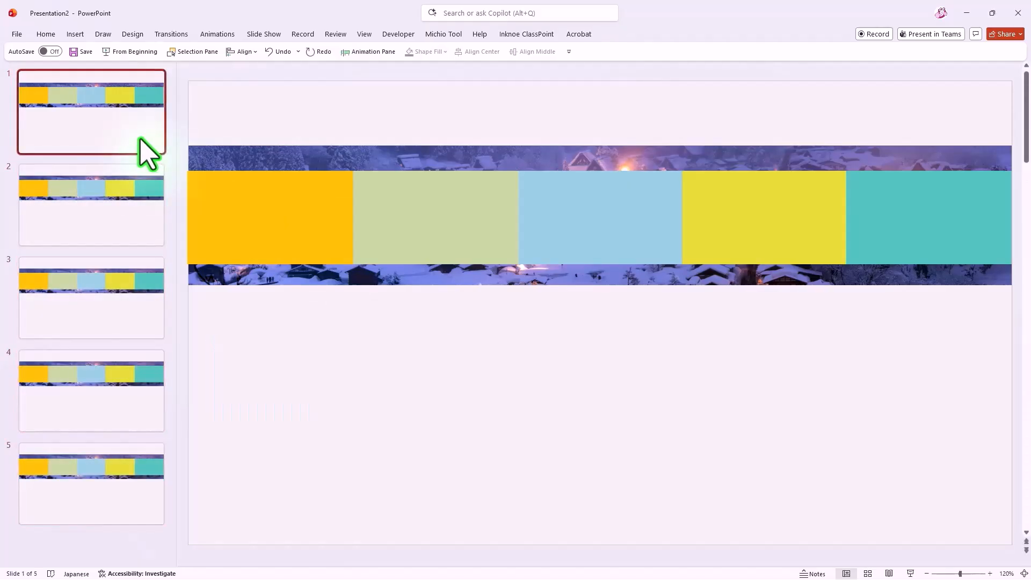
{"action": "left_click", "coordinate": [605, 255], "text": "shift"}
{"action": "left_click", "coordinate": [727, 264], "text": "shift"}
{"action": "left_click", "coordinate": [902, 266], "text": "shift"}
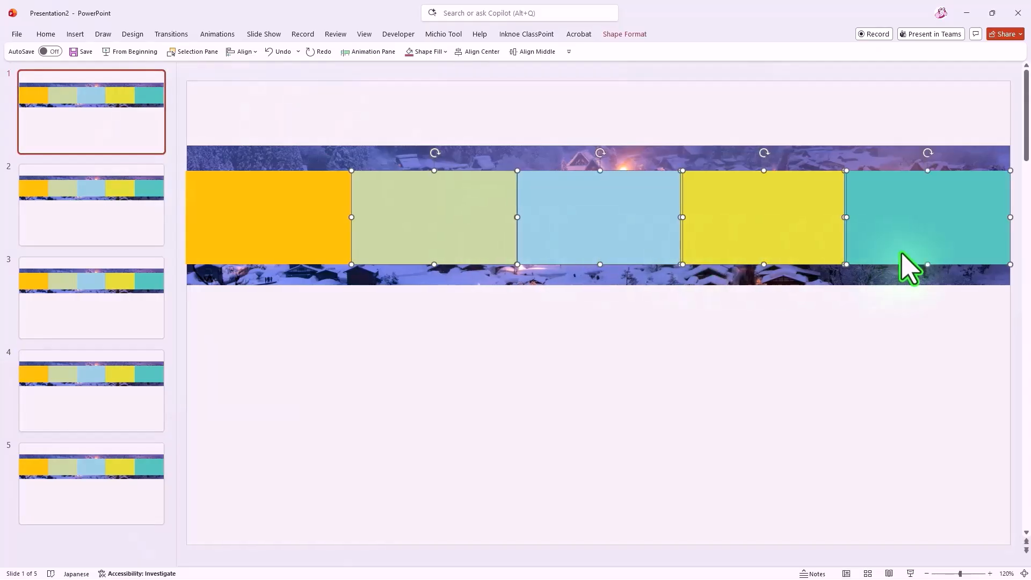
{"action": "key", "text": "Delete"}
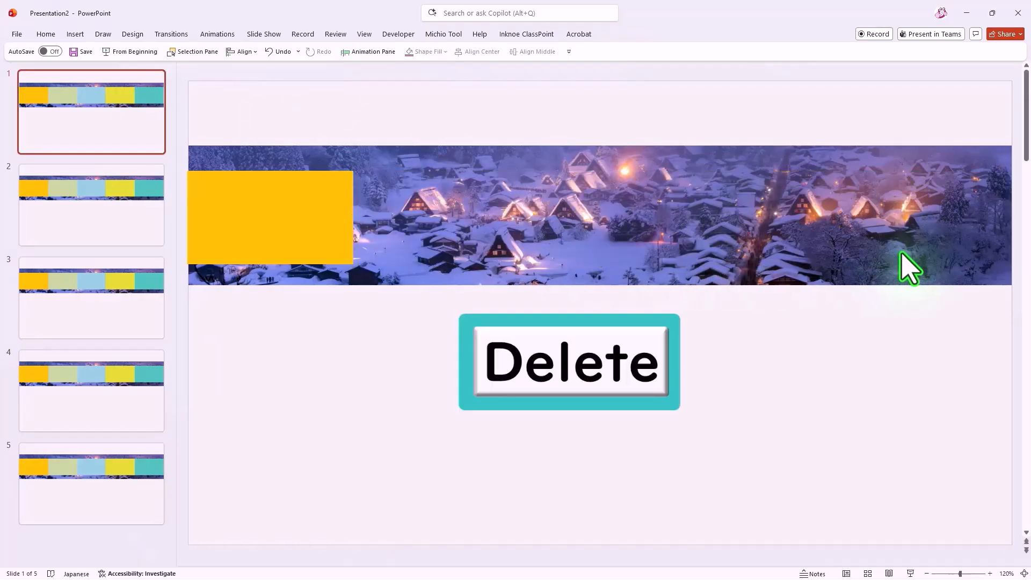
On slide 2, delete the orange, light blue, yellow and teal rectangles, keeping only the green one
{"action": "key", "text": "Page_Down"}
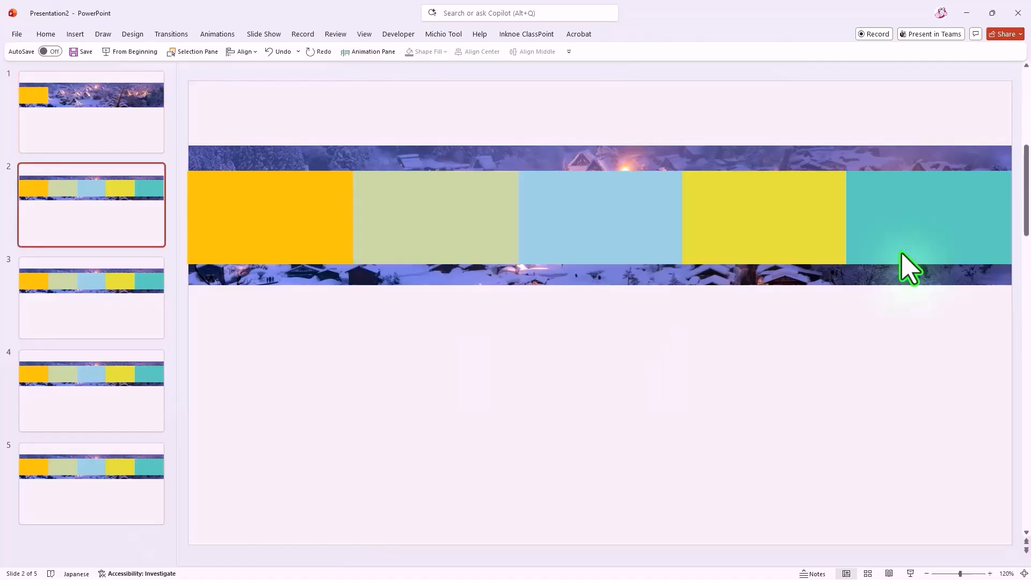
{"action": "left_click", "coordinate": [285, 236]}
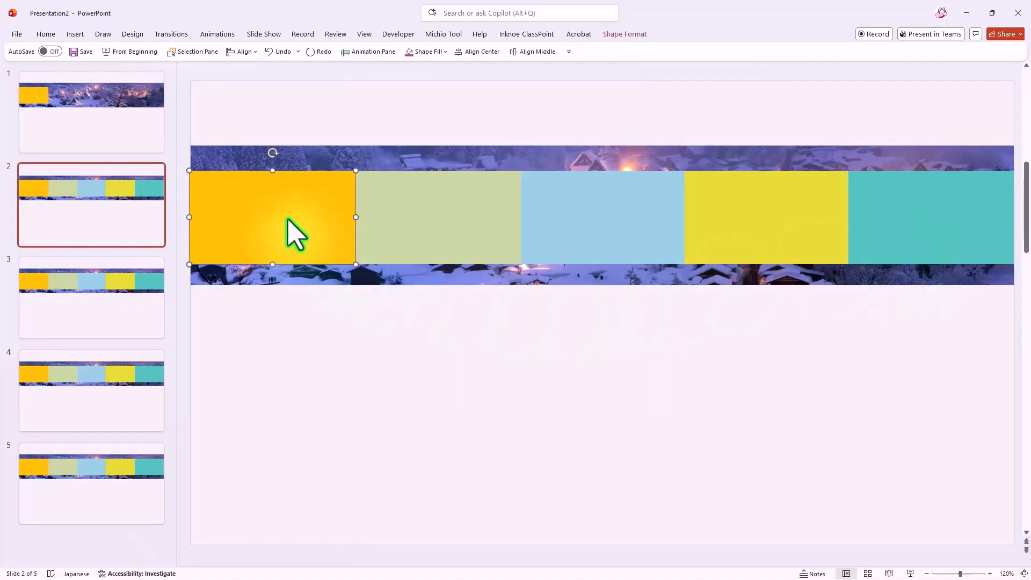
{"action": "left_click", "coordinate": [732, 246], "text": "shift"}
{"action": "left_click", "coordinate": [878, 247], "text": "shift"}
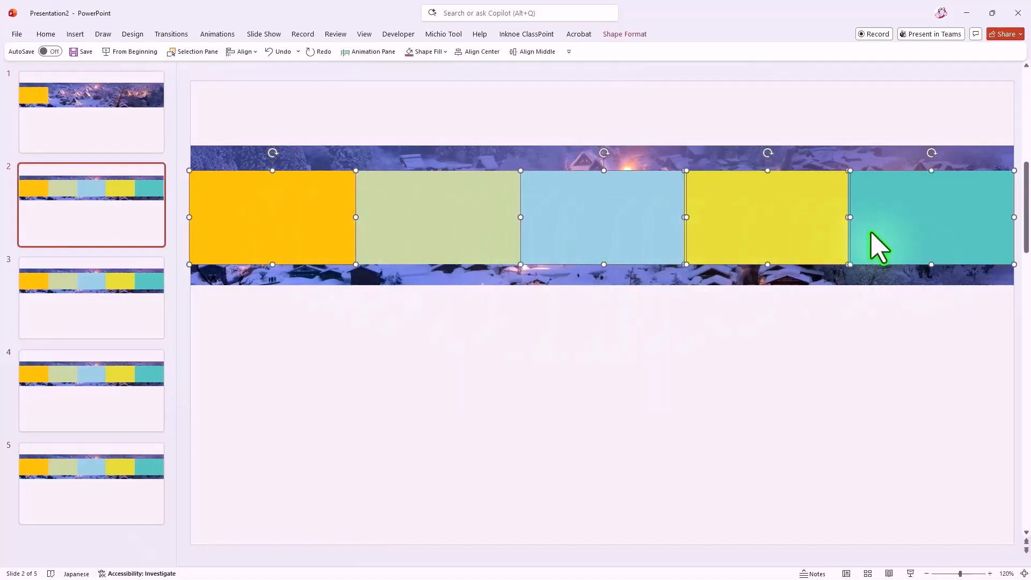
{"action": "key", "text": "Delete"}
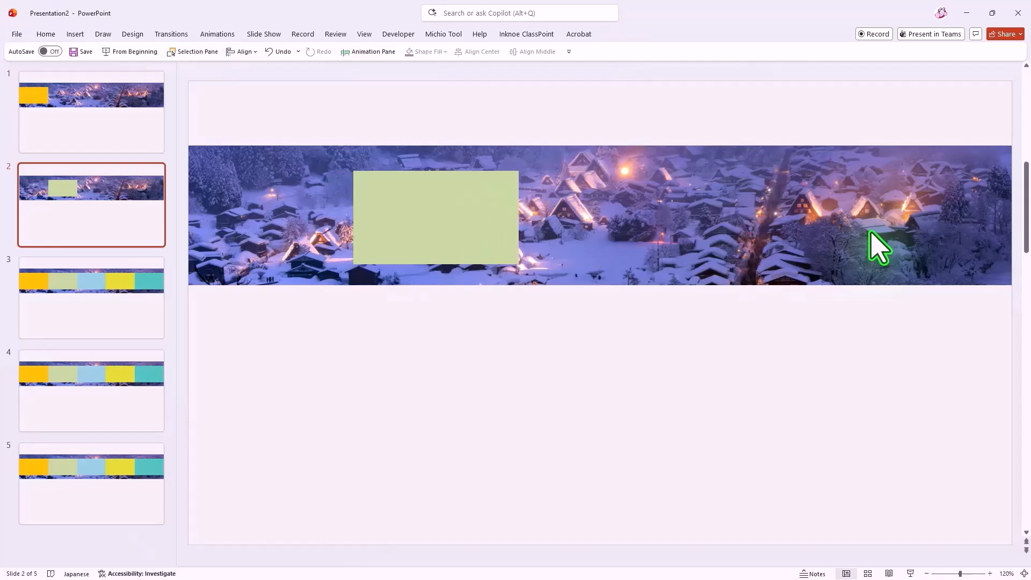
On slide 3, delete the orange, green, yellow and teal rectangles, keeping only the light blue one
{"action": "key", "text": "Page_Down"}
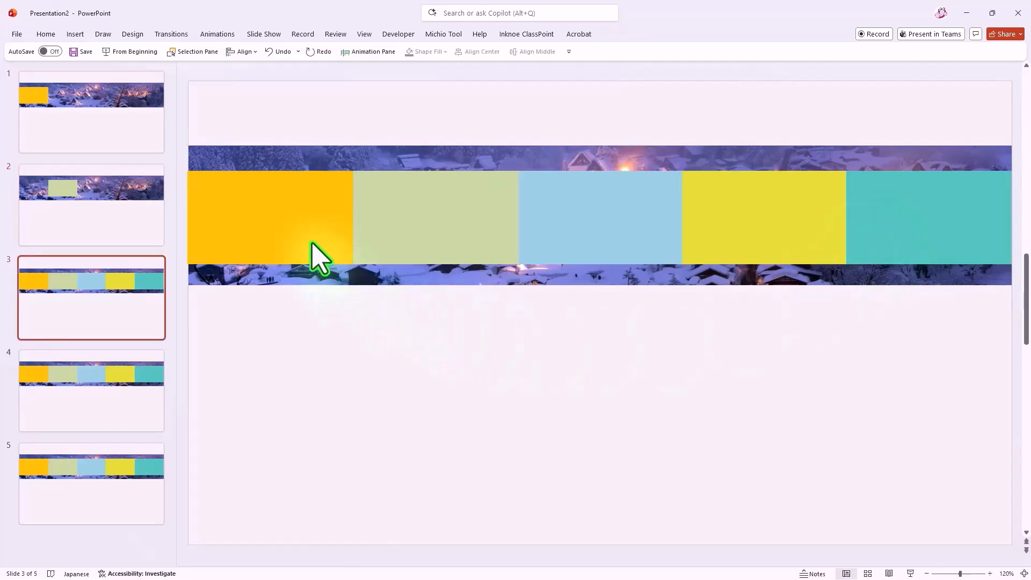
{"action": "left_click", "coordinate": [317, 258]}
{"action": "left_click", "coordinate": [421, 260], "text": "shift"}
{"action": "left_click", "coordinate": [758, 246], "text": "shift"}
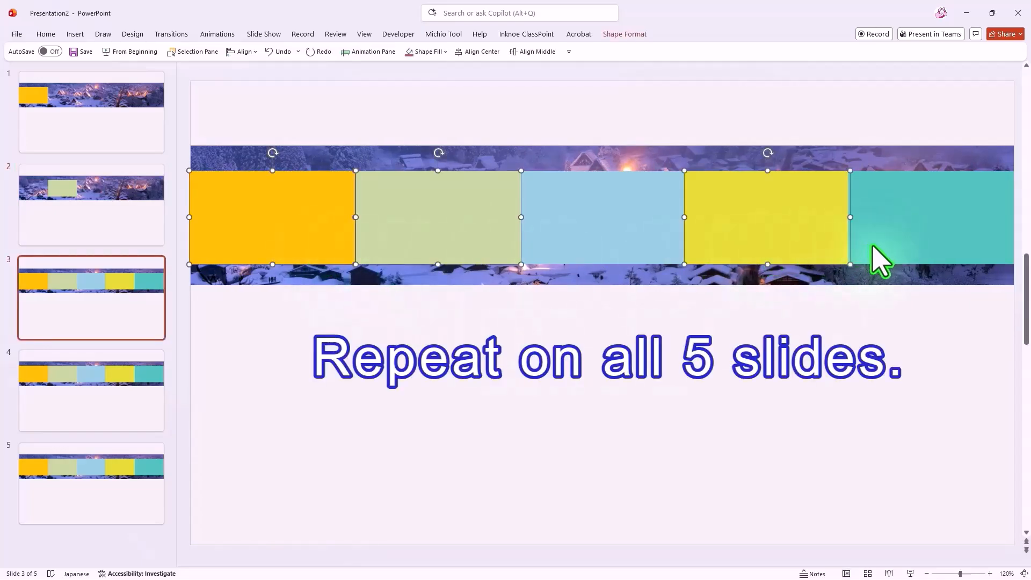
{"action": "key", "text": "Delete"}
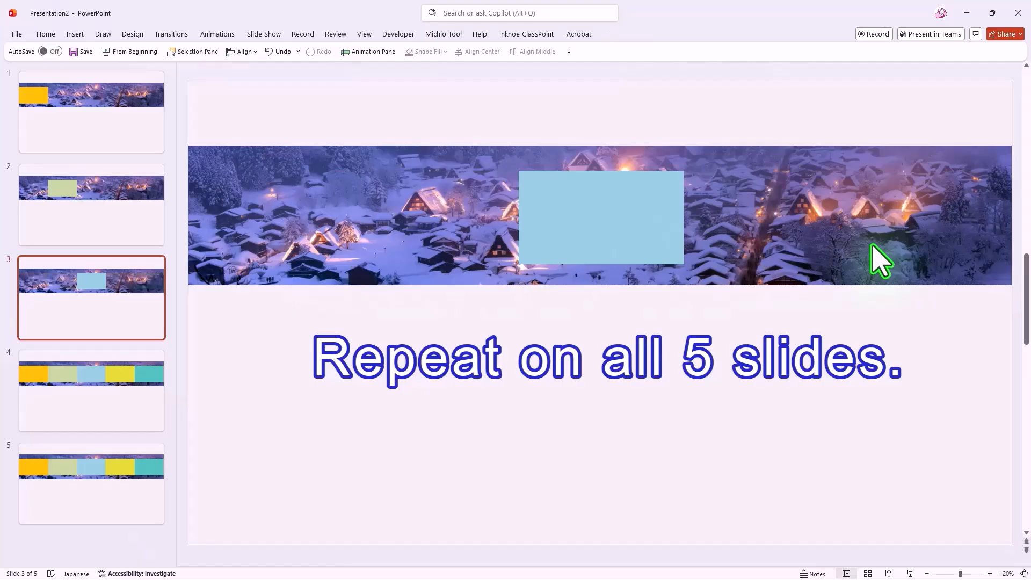
On slide 4, delete the orange, green, light blue and teal rectangles, keeping only the yellow one
{"action": "scroll", "coordinate": [873, 246], "scroll_direction": "down", "scroll_amount": 1}
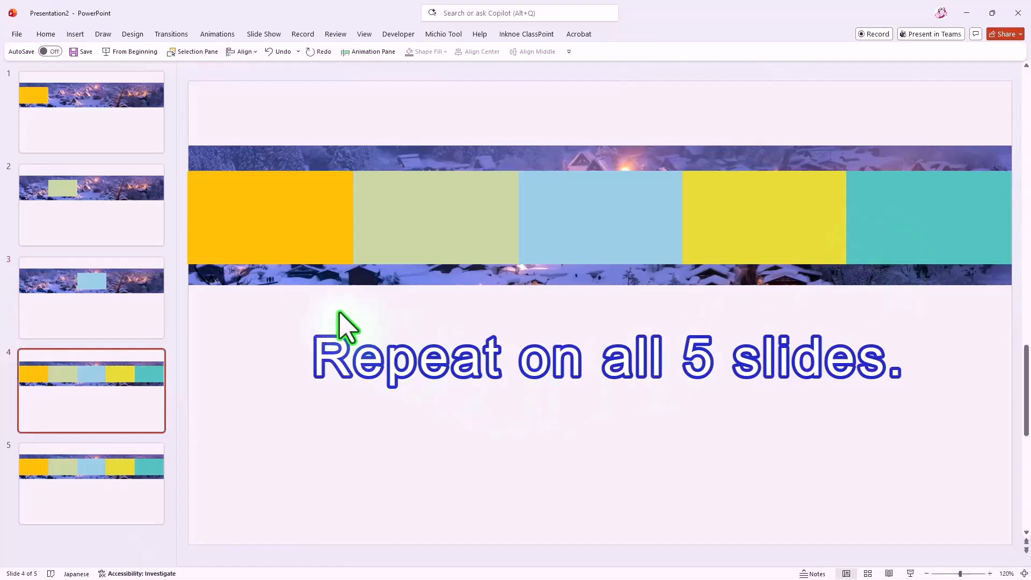
{"action": "left_click", "coordinate": [281, 257]}
{"action": "left_click", "coordinate": [515, 246], "text": "shift"}
{"action": "left_click", "coordinate": [610, 258], "text": "shift"}
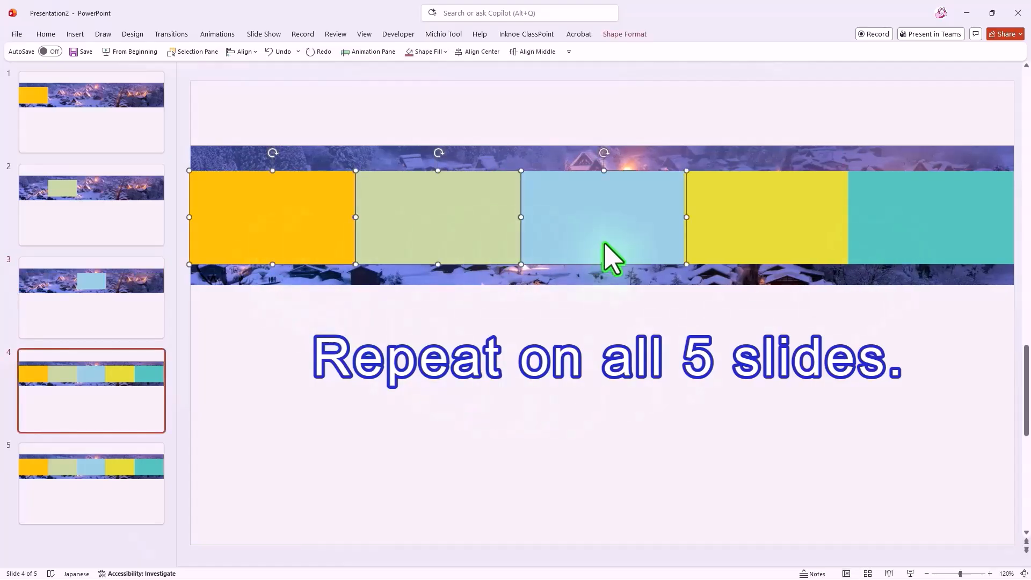
{"action": "key", "text": "Delete"}
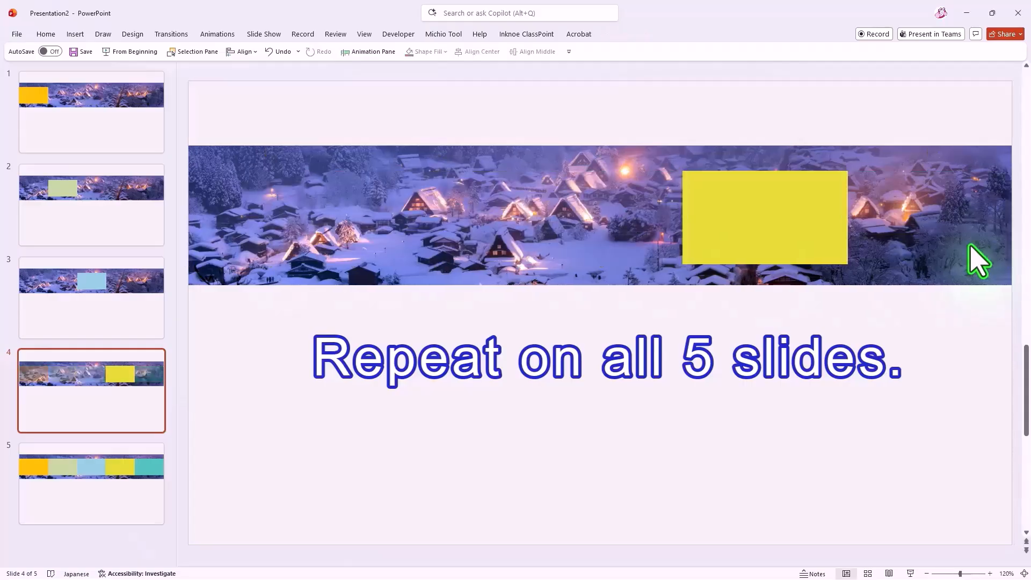
On slide 5, delete the orange, green, light blue and yellow rectangles, keeping only the teal one
{"action": "scroll", "coordinate": [978, 261], "scroll_direction": "down", "scroll_amount": 1}
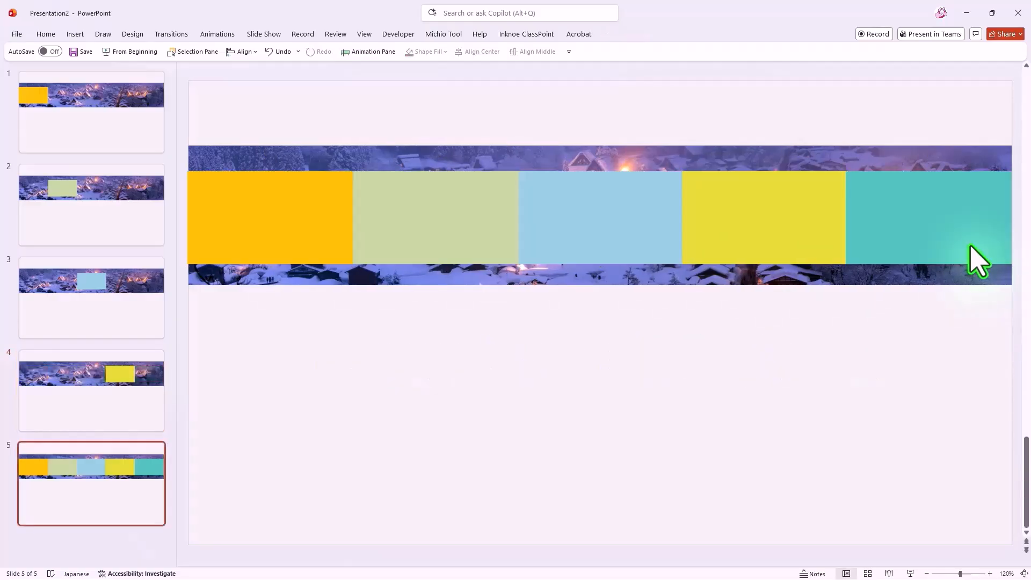
{"action": "left_click", "coordinate": [286, 253]}
{"action": "left_click", "coordinate": [401, 250], "text": "shift"}
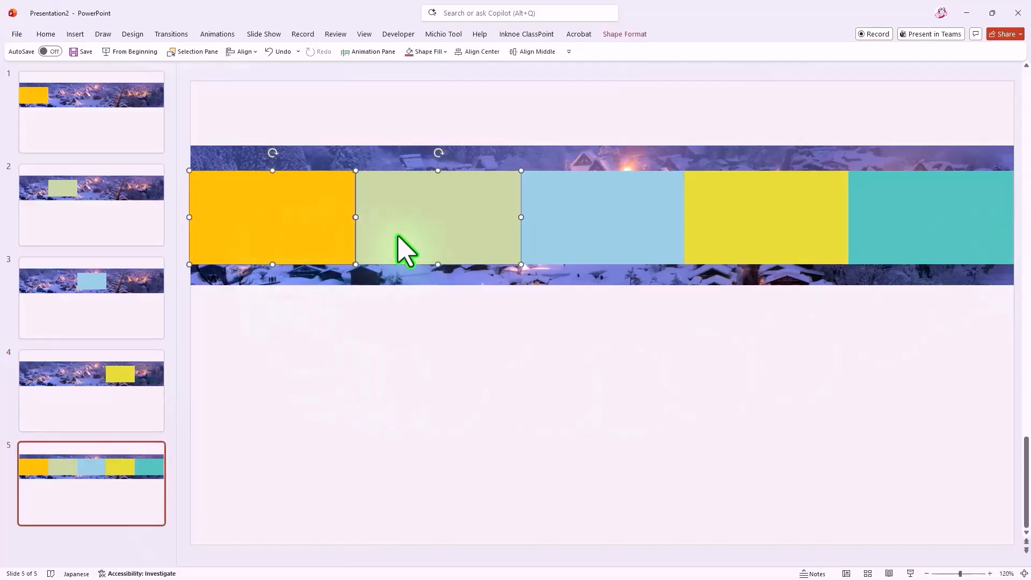
{"action": "left_click", "coordinate": [577, 252], "text": "shift"}
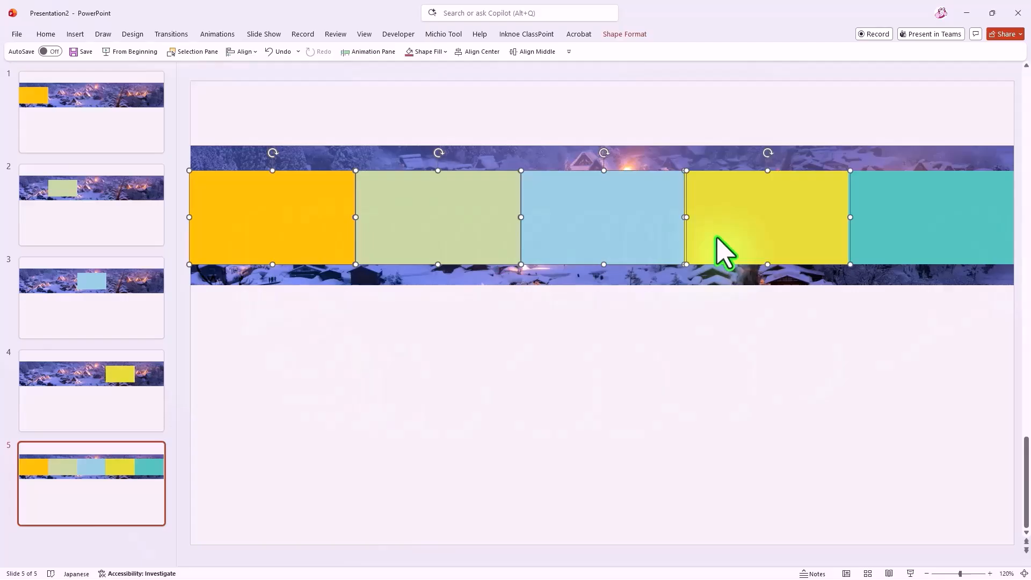
{"action": "key", "text": "Delete"}
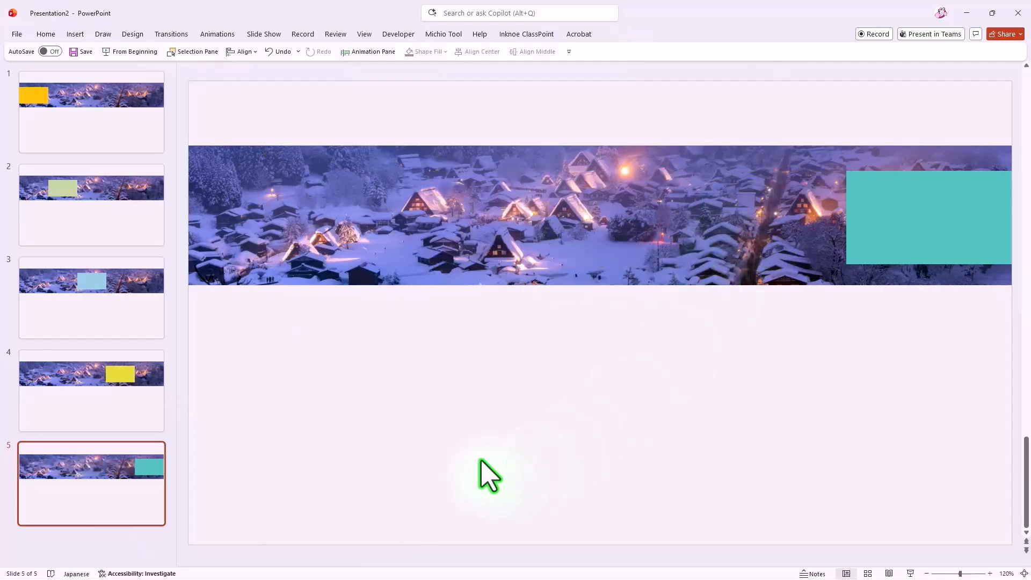
On slide 1, crop the panorama to the orange rectangle with Merge Shapes Intersect, selecting the picture before the rectangle
{"action": "left_click", "coordinate": [131, 143]}
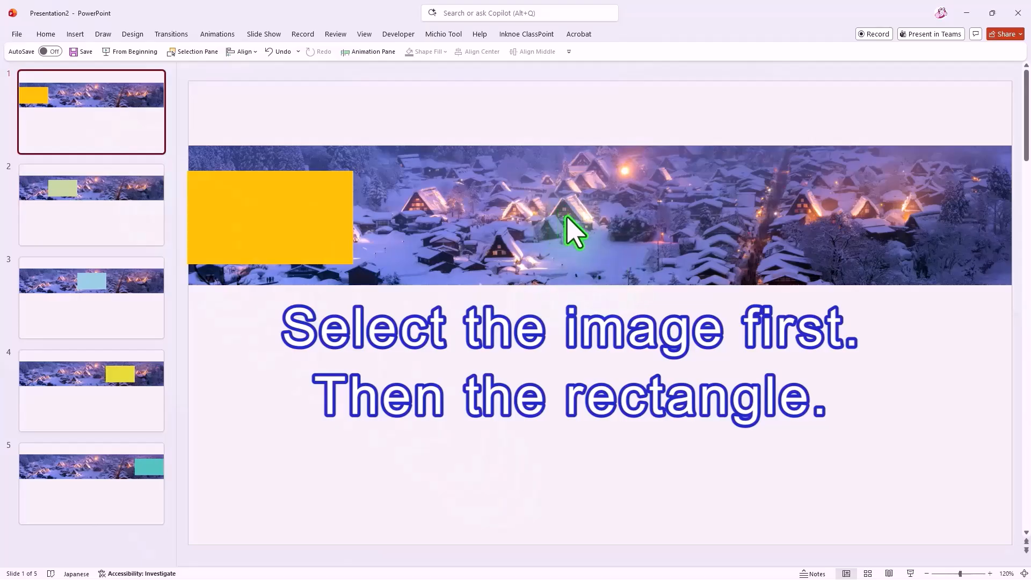
{"action": "left_click", "coordinate": [539, 226]}
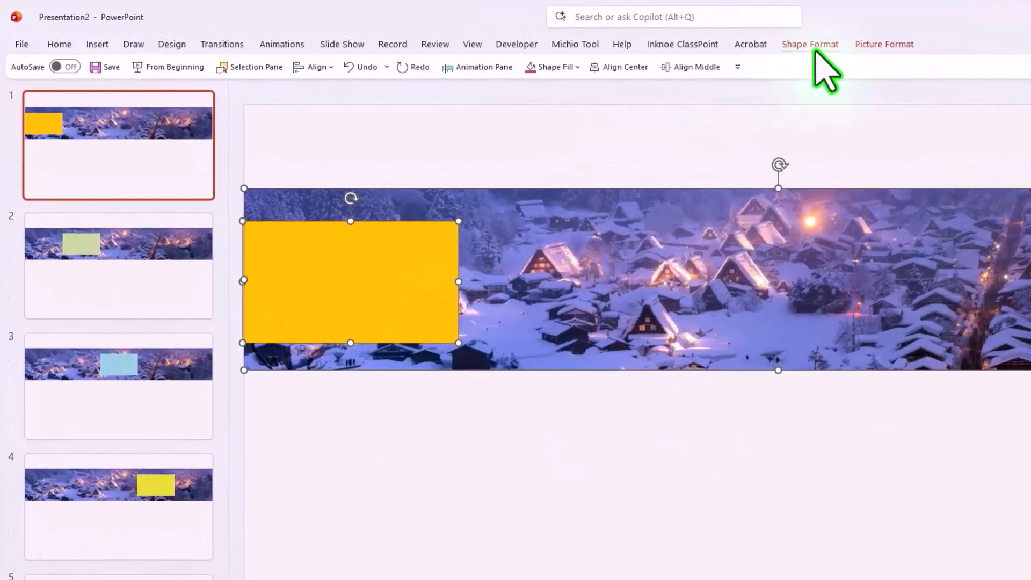
{"action": "left_click", "coordinate": [811, 45]}
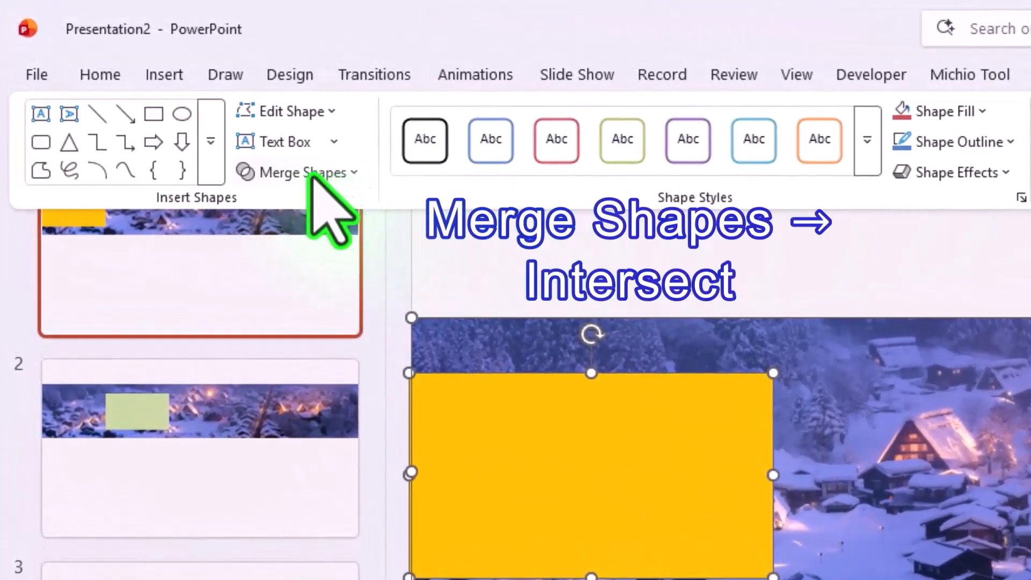
{"action": "left_click", "coordinate": [316, 174]}
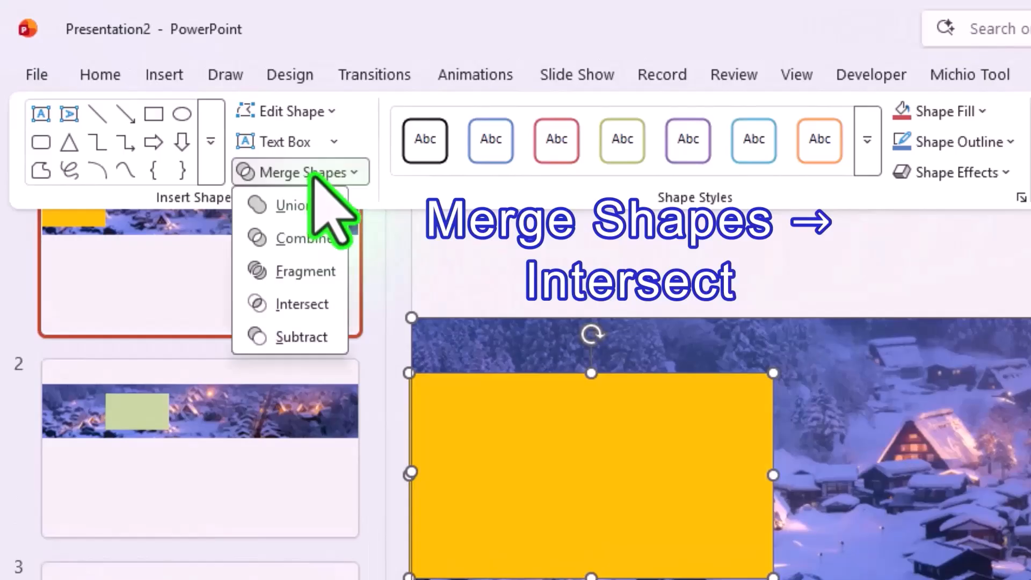
{"action": "left_click", "coordinate": [329, 304]}
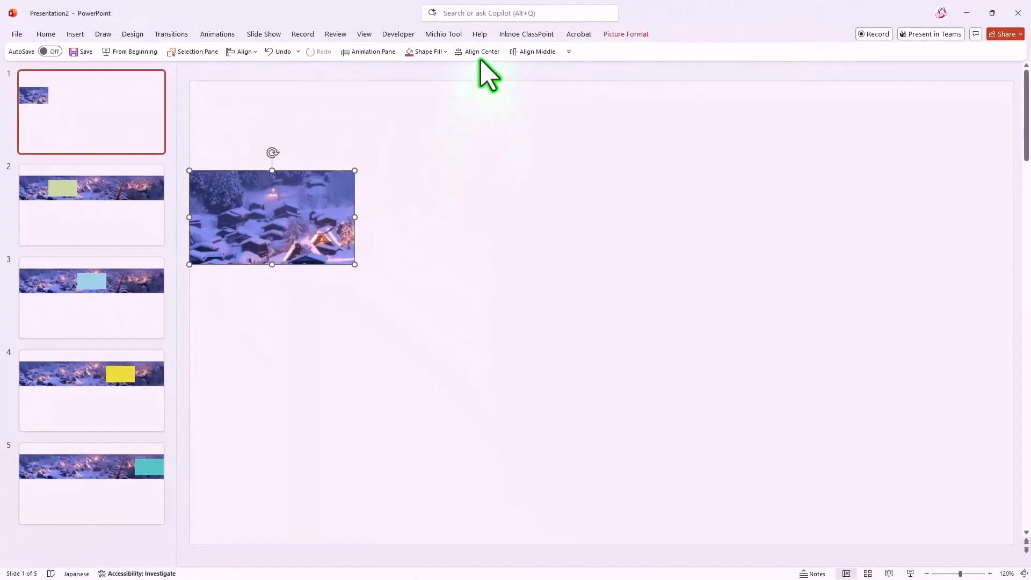
Align the cropped picture to the slide's center and middle, and enlarge it proportionally from its center to fill slide 1
{"action": "left_click", "coordinate": [481, 52]}
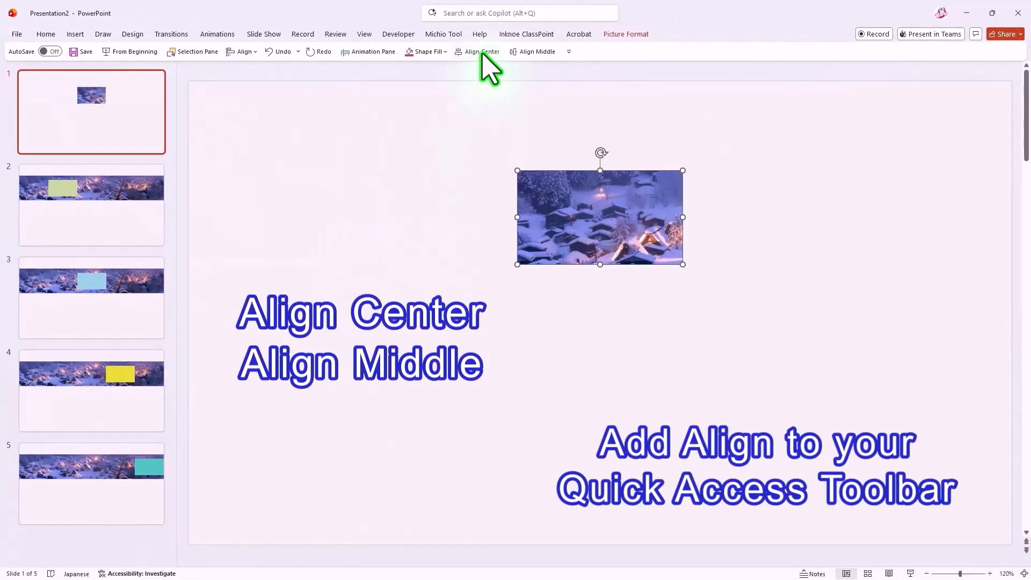
{"action": "left_click", "coordinate": [532, 52]}
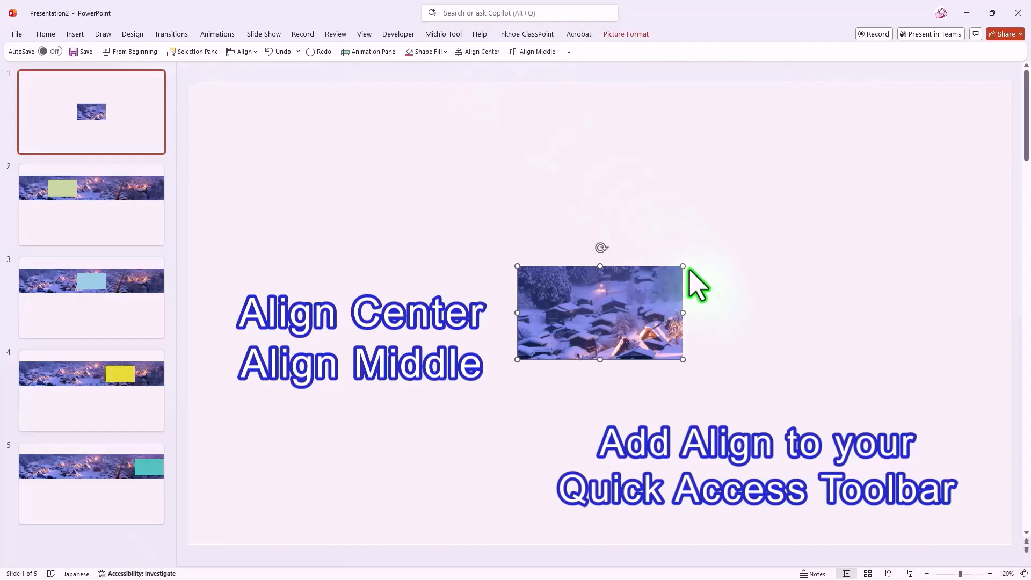
{"action": "left_click_drag", "start_coordinate": [682, 267], "coordinate": [1008, 102]}
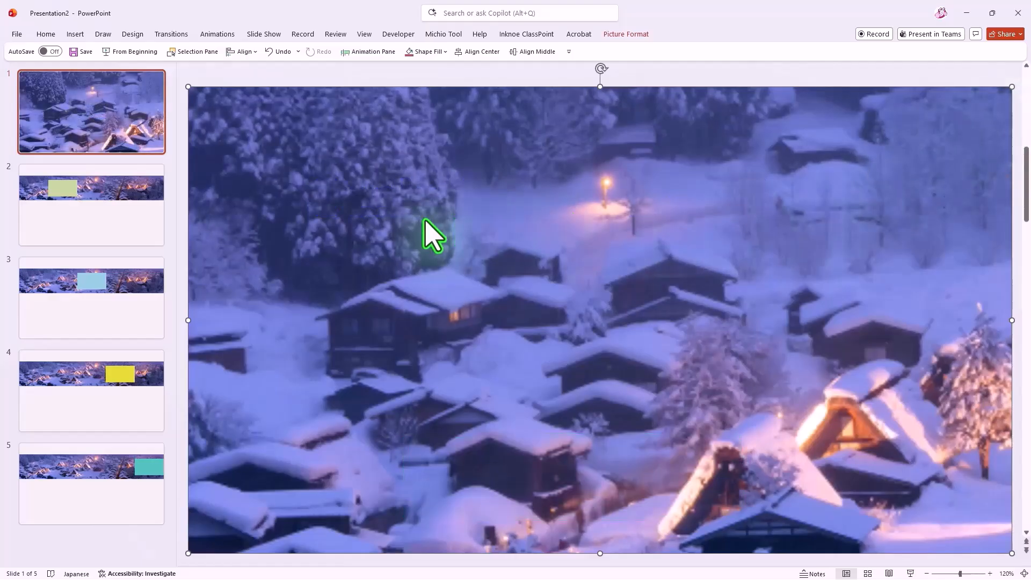
On slide 2, crop the panorama to the light green rectangle with Merge Shapes Intersect, selecting the picture before the rectangle
{"action": "left_click", "coordinate": [135, 230]}
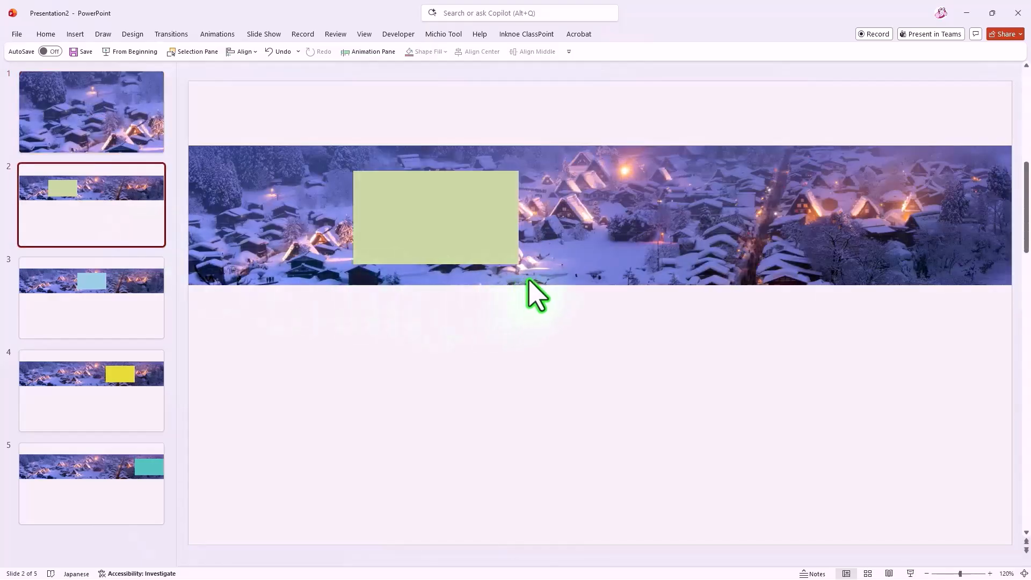
{"action": "left_click", "coordinate": [547, 275]}
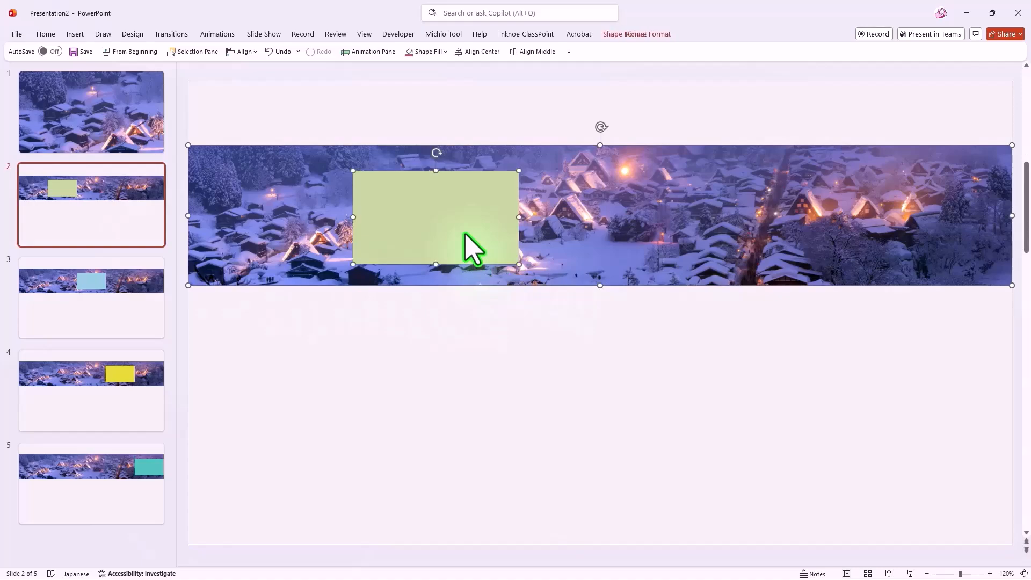
{"action": "left_click", "coordinate": [623, 35]}
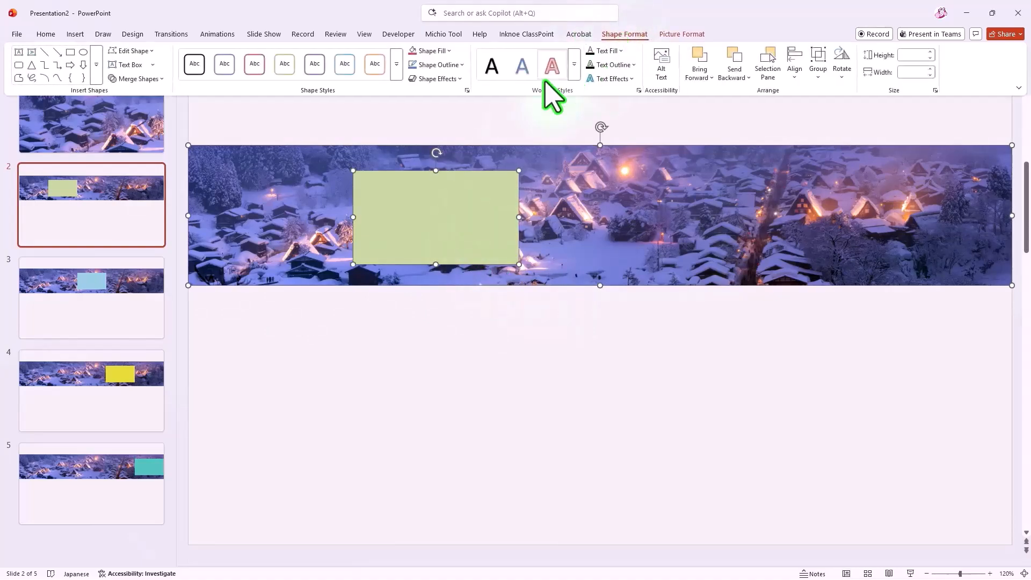
{"action": "left_click", "coordinate": [144, 81]}
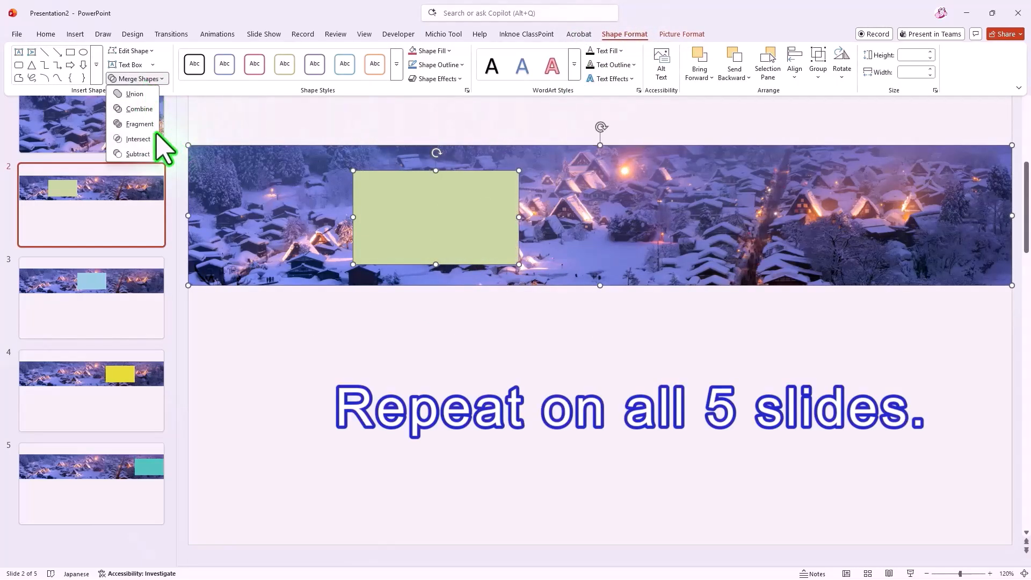
{"action": "left_click", "coordinate": [138, 138]}
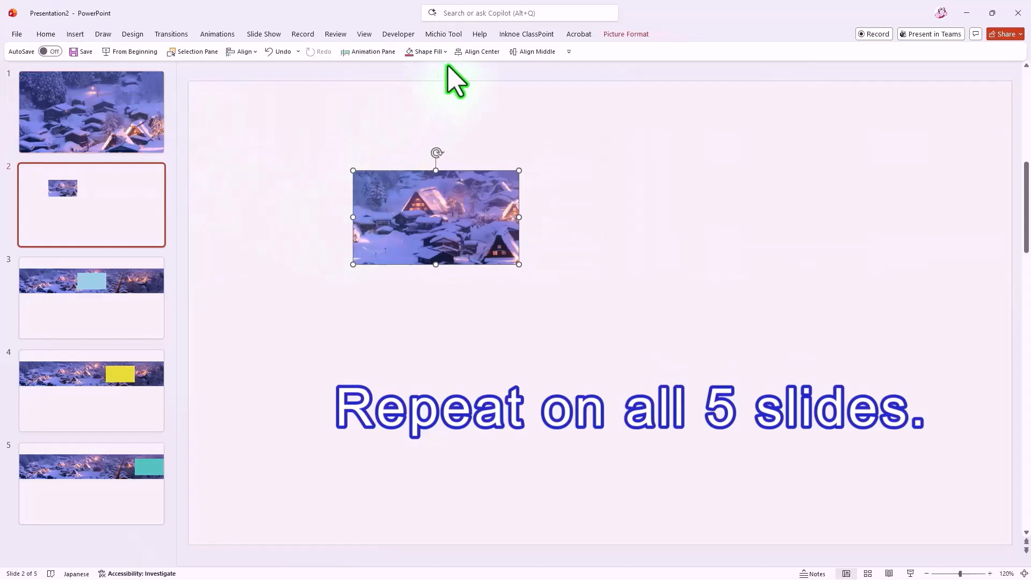
Align slide 2's cropped picture to the slide's center and middle, and enlarge it proportionally from its center to fill the slide
{"action": "left_click", "coordinate": [476, 52]}
{"action": "left_click", "coordinate": [533, 52]}
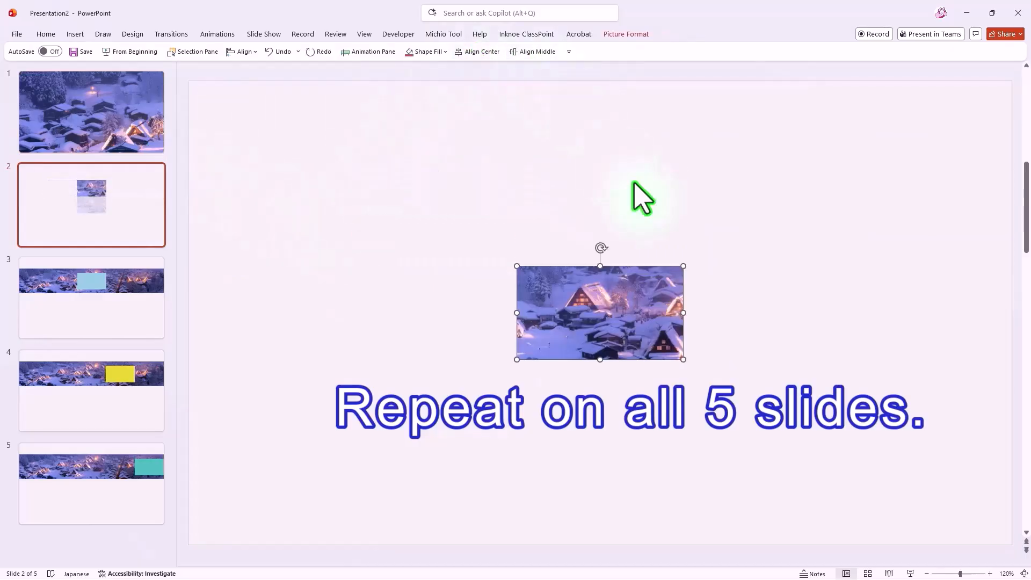
{"action": "left_click_drag", "start_coordinate": [683, 266], "coordinate": [1008, 89]}
On slide 3, crop the panorama to the light blue rectangle with Merge Shapes Intersect, selecting the picture before the rectangle
{"action": "left_click", "coordinate": [143, 329]}
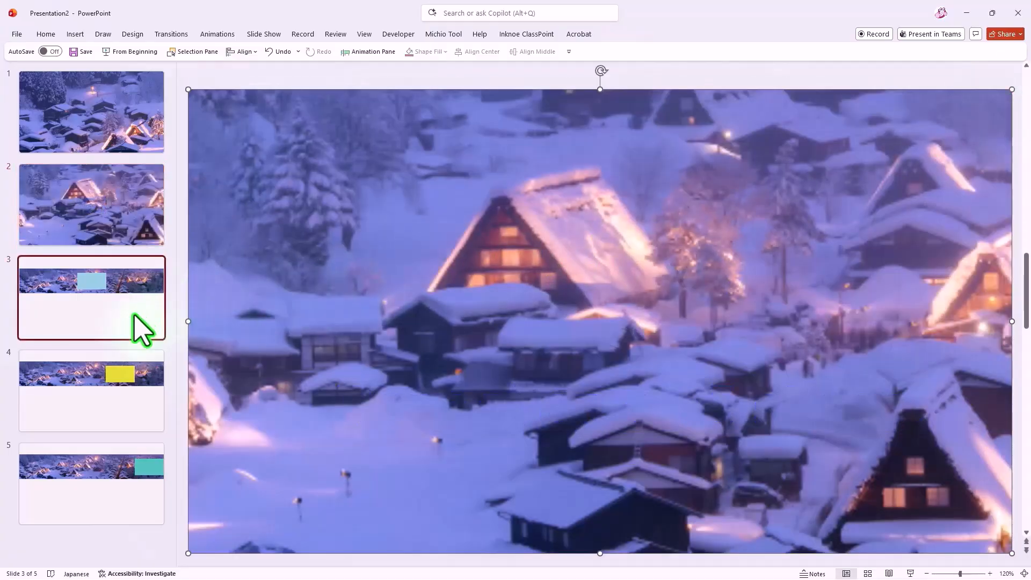
{"action": "left_click", "coordinate": [387, 282]}
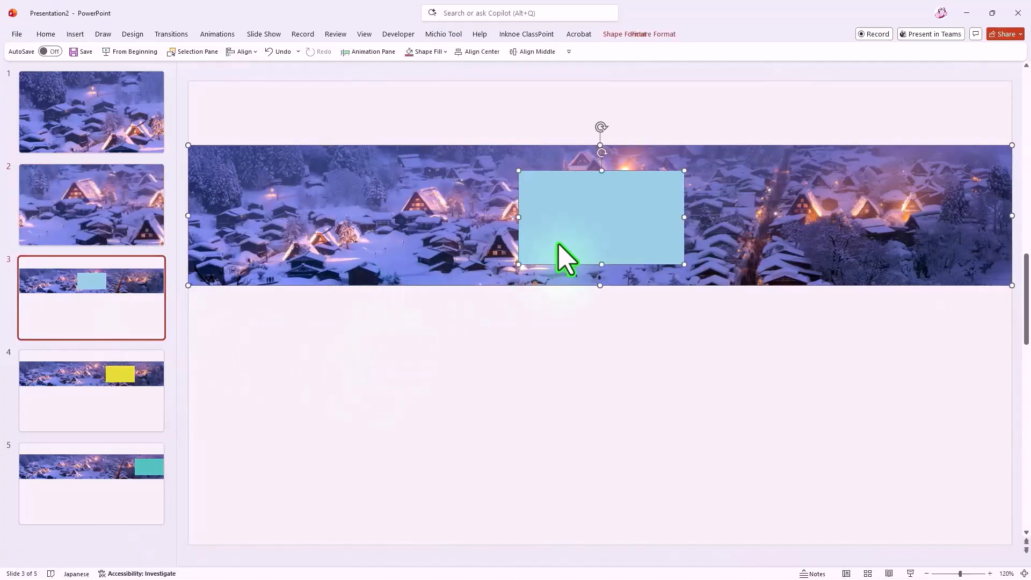
{"action": "left_click", "coordinate": [623, 35]}
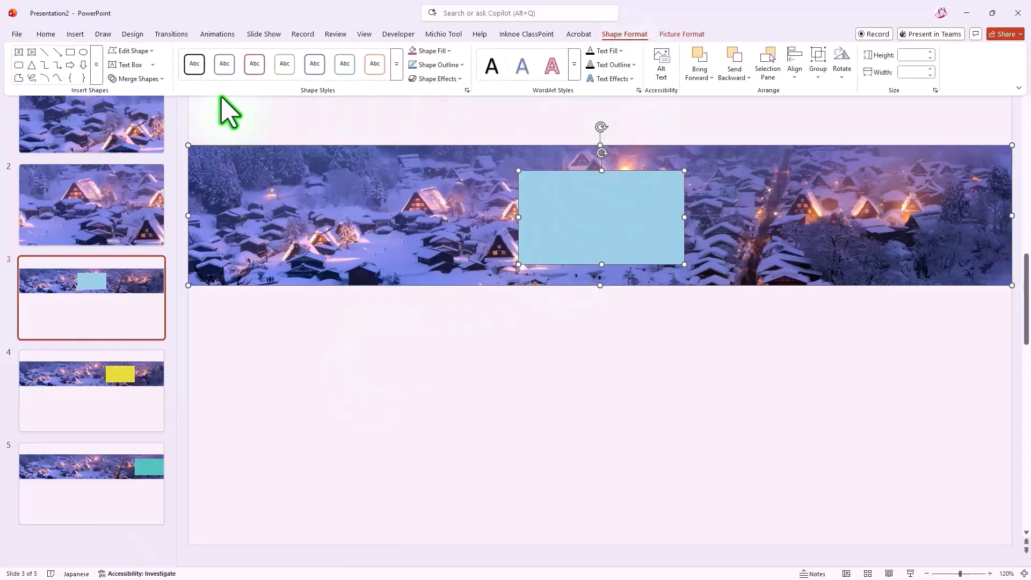
{"action": "left_click", "coordinate": [141, 79]}
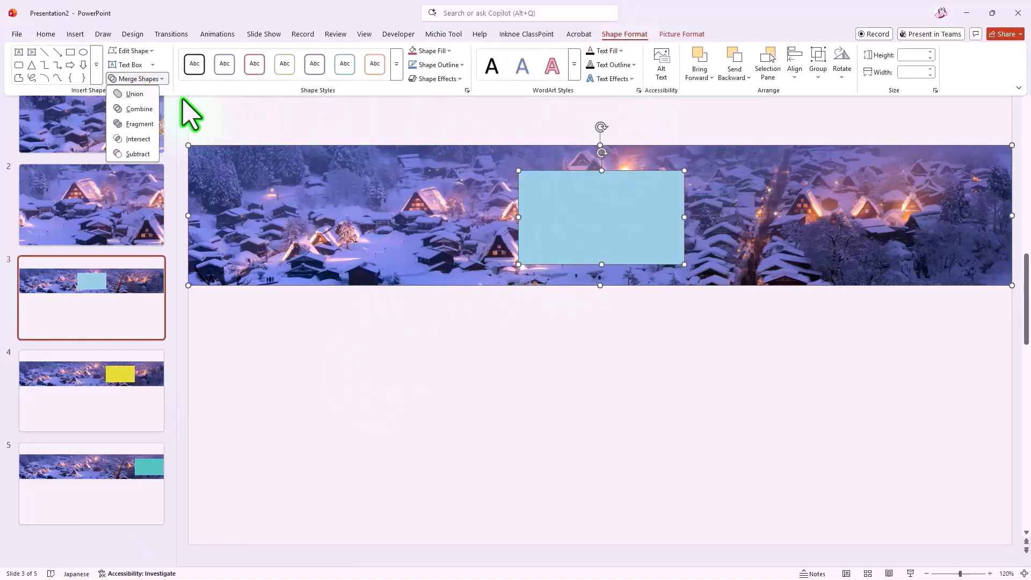
{"action": "left_click", "coordinate": [138, 139]}
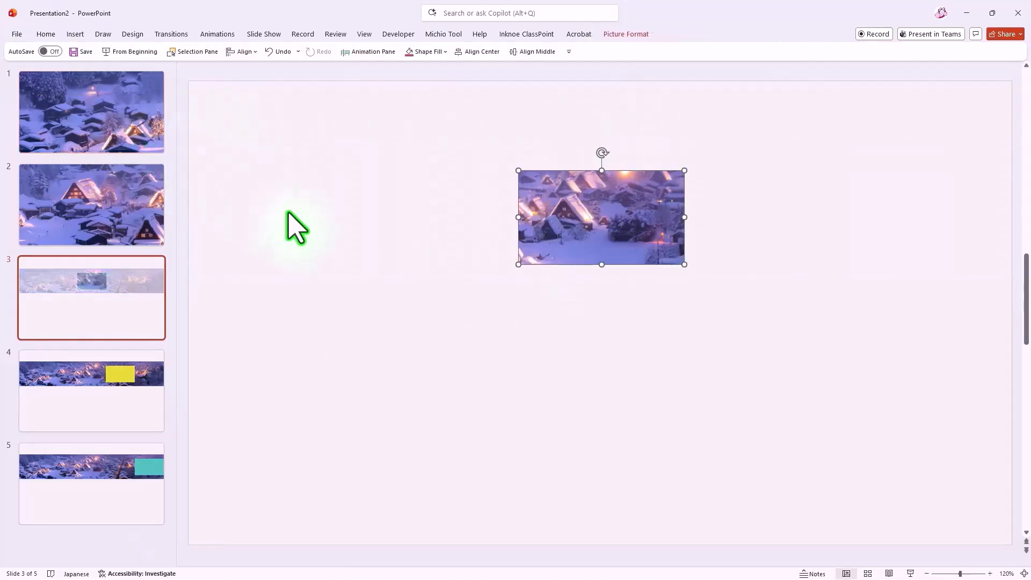
Align slide 3's cropped picture to the slide's center and middle, and enlarge it proportionally from its center to fill the slide
{"action": "left_click", "coordinate": [466, 52]}
{"action": "left_click", "coordinate": [545, 56]}
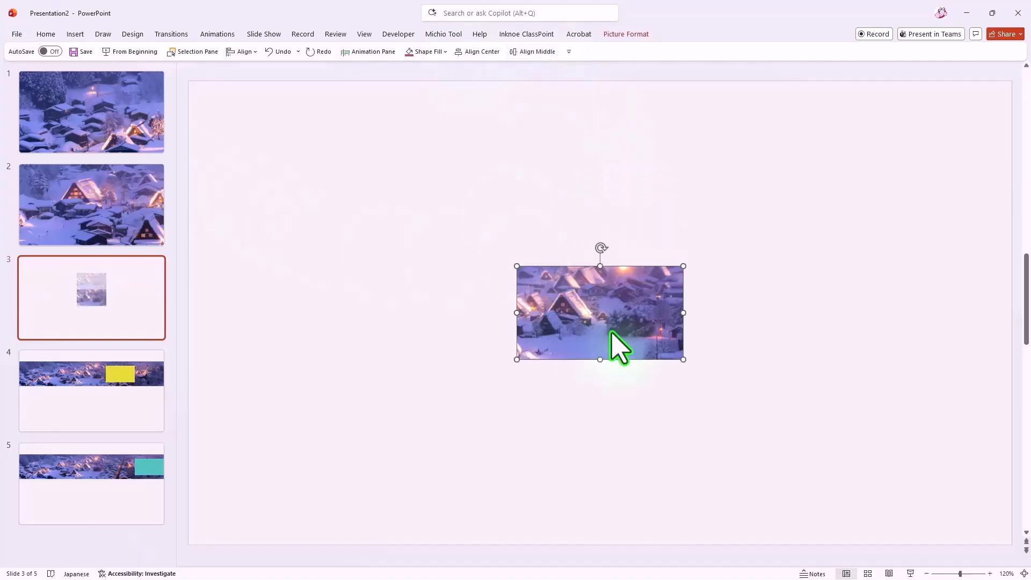
{"action": "left_click_drag", "start_coordinate": [683, 266], "coordinate": [1008, 129]}
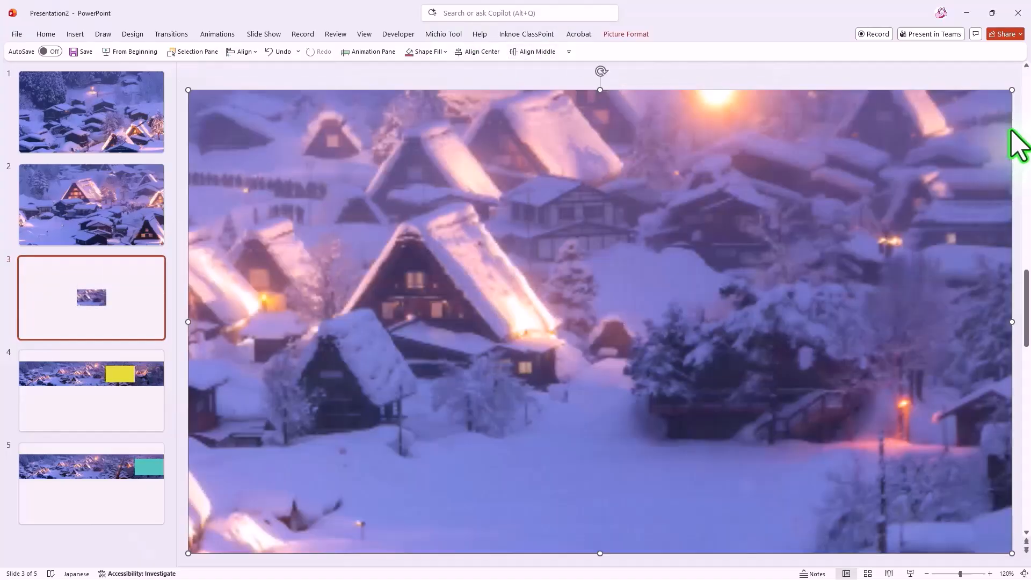
On slide 4, crop the panorama to the yellow rectangle with Merge Shapes Intersect, selecting the picture before the rectangle
{"action": "left_click", "coordinate": [131, 421]}
{"action": "left_click", "coordinate": [461, 247]}
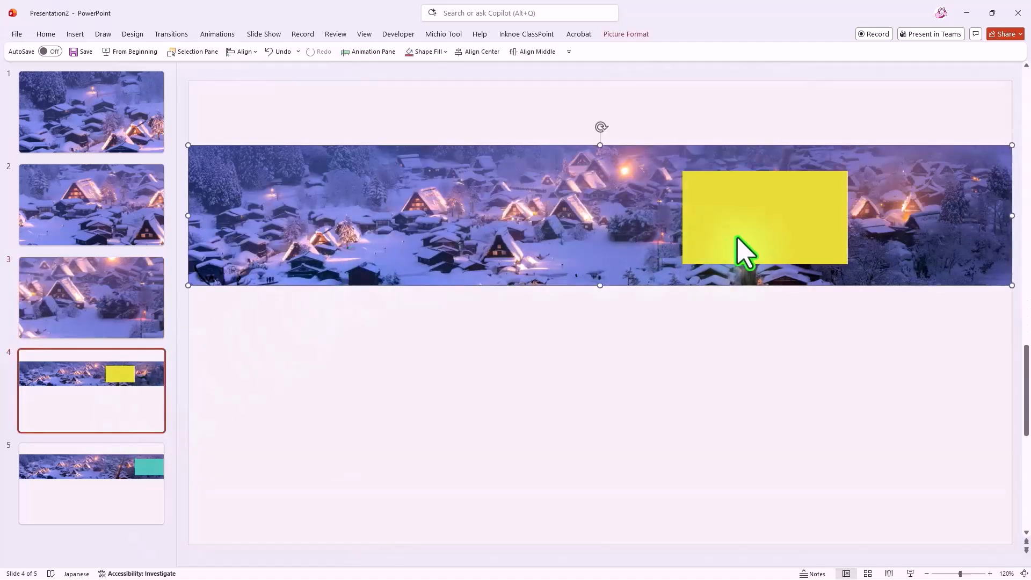
{"action": "left_click", "coordinate": [625, 34]}
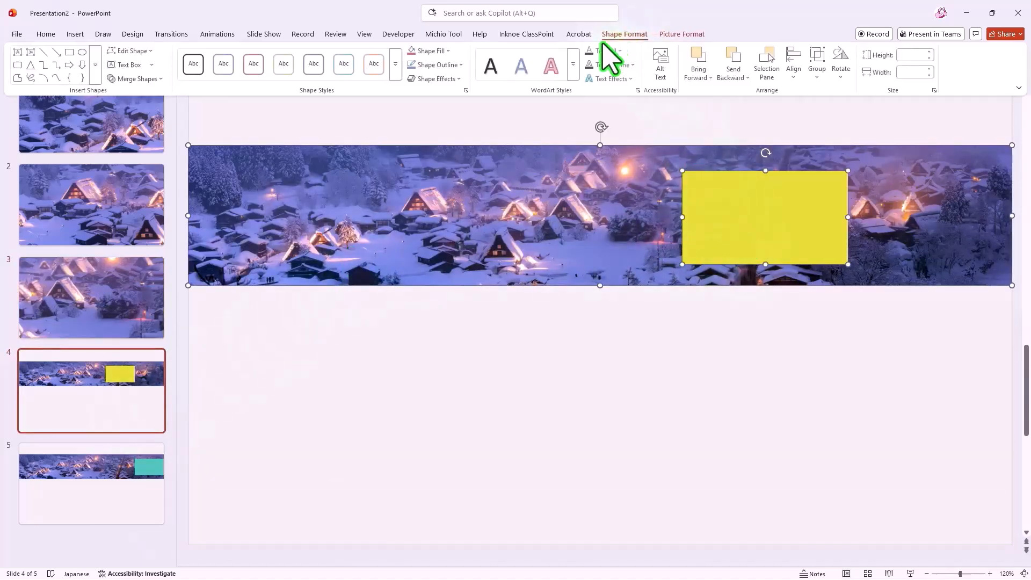
{"action": "left_click", "coordinate": [153, 79]}
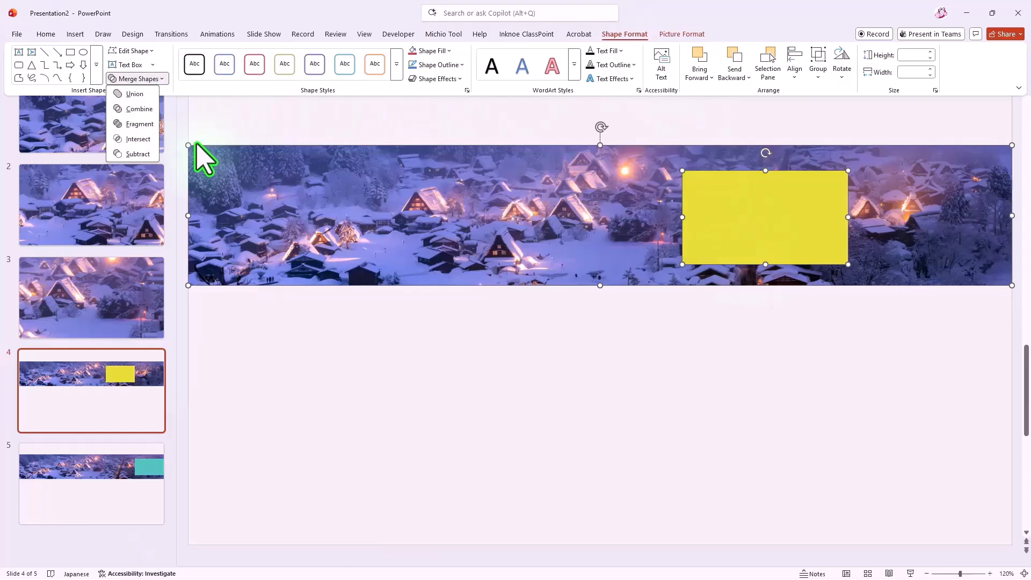
{"action": "left_click", "coordinate": [155, 143]}
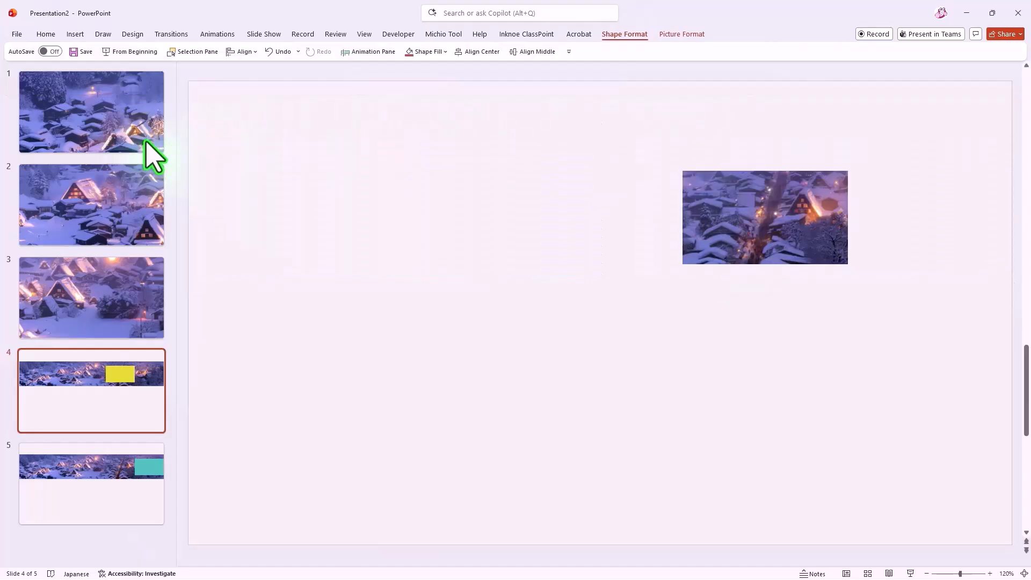
Align slide 4's cropped picture to the slide's center and middle, and enlarge it proportionally from its center to fill the slide
{"action": "left_click", "coordinate": [483, 51]}
{"action": "left_click", "coordinate": [524, 52]}
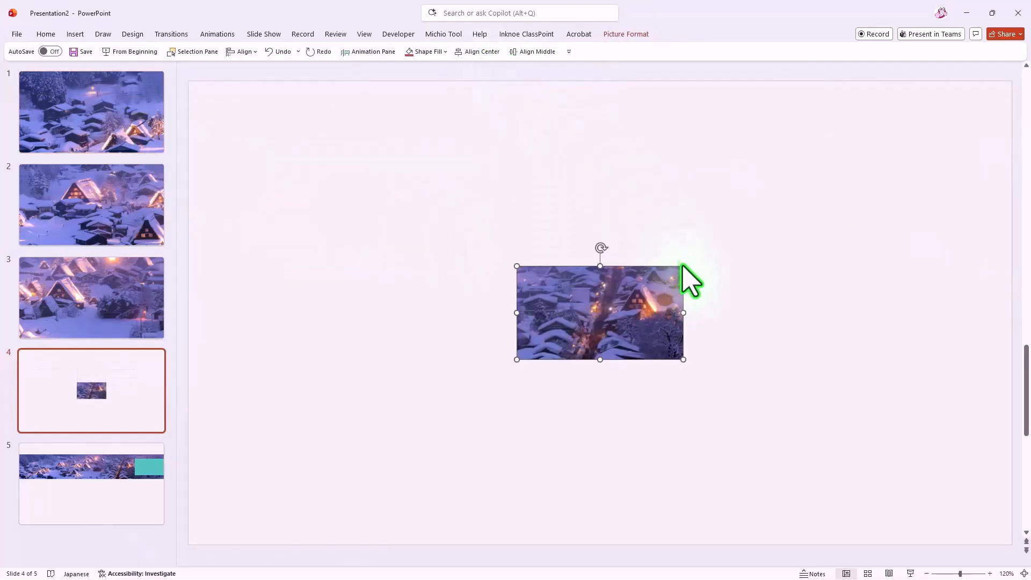
{"action": "left_click_drag", "start_coordinate": [683, 266], "coordinate": [1006, 134]}
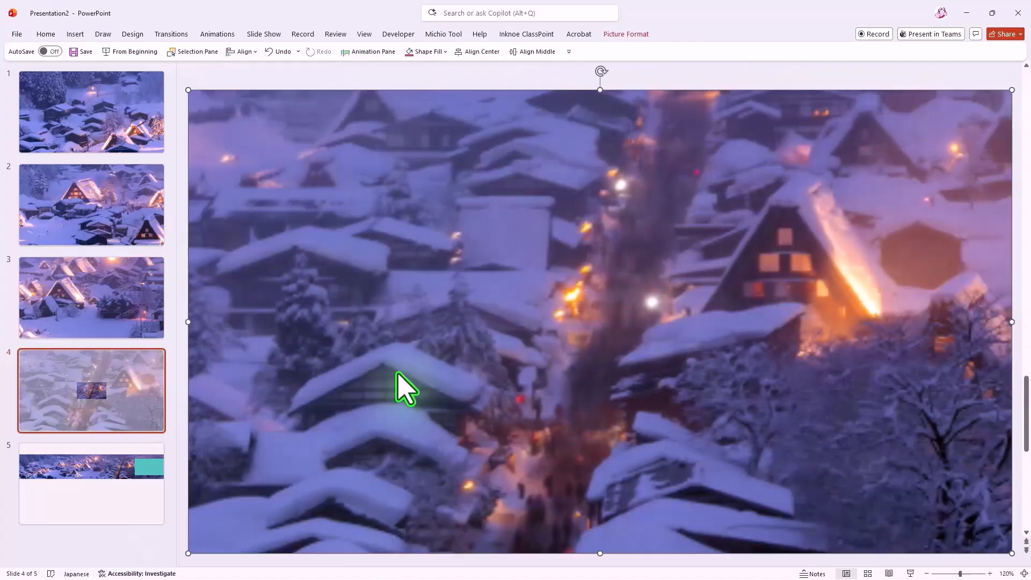
On slide 5, crop the panorama to the teal rectangle with Merge Shapes Intersect, selecting the picture before the rectangle
{"action": "left_click", "coordinate": [104, 470]}
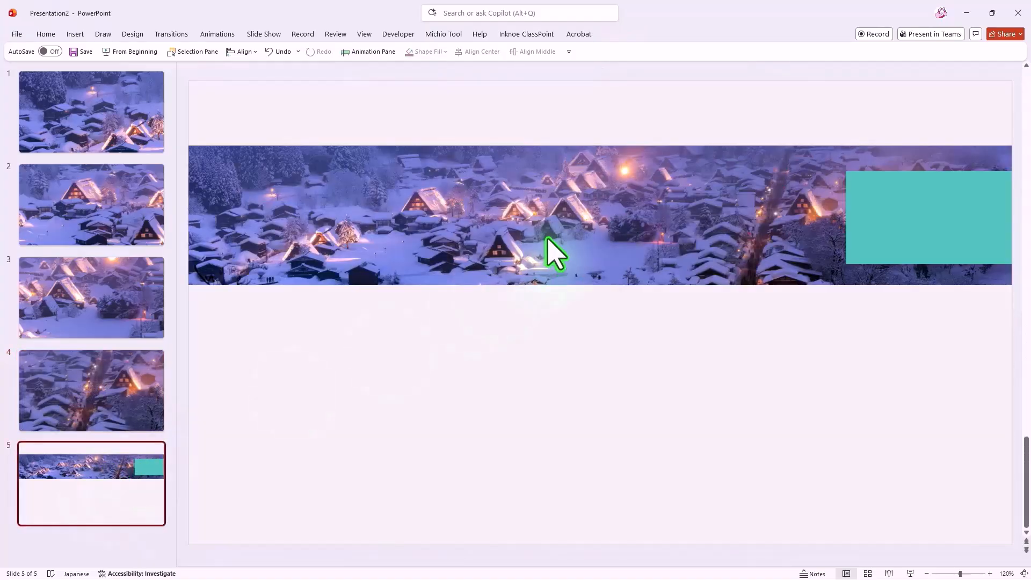
{"action": "left_click", "coordinate": [553, 250]}
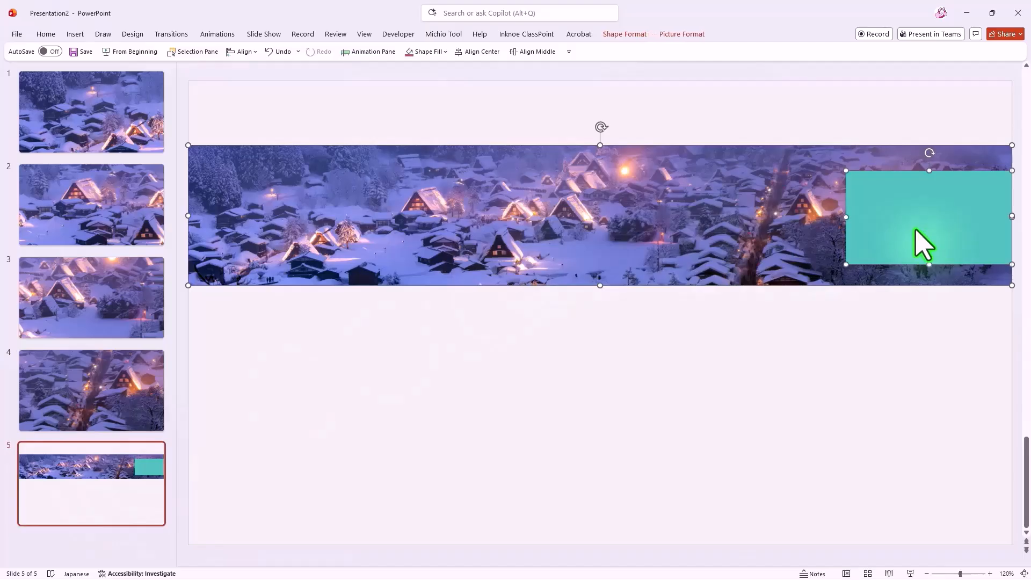
{"action": "left_click", "coordinate": [625, 35]}
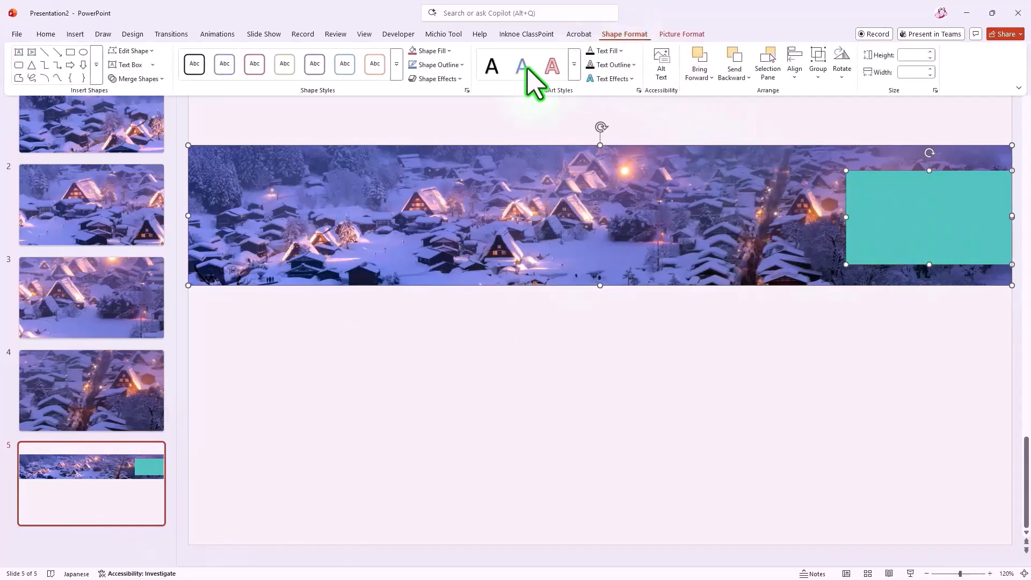
{"action": "left_click", "coordinate": [139, 79]}
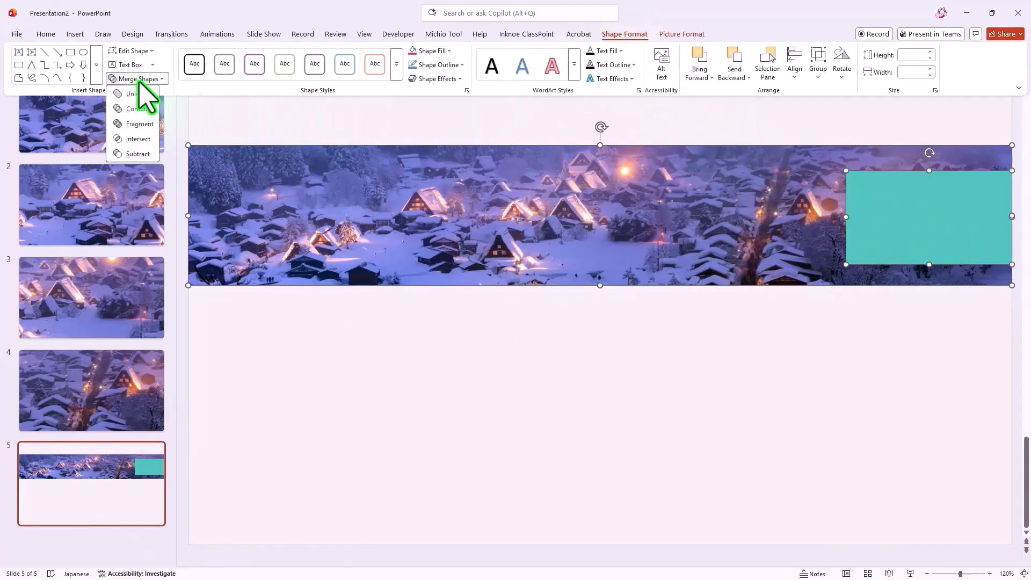
{"action": "left_click", "coordinate": [138, 141]}
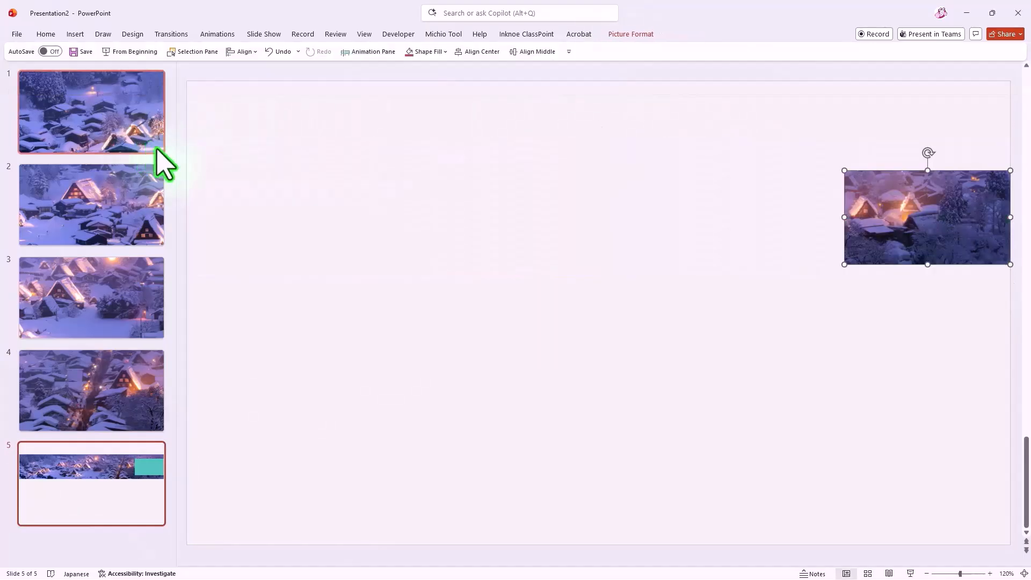
Align slide 5's cropped picture to the slide's center and middle, and enlarge it proportionally from its center to fill the slide
{"action": "left_click", "coordinate": [476, 53]}
{"action": "left_click", "coordinate": [523, 53]}
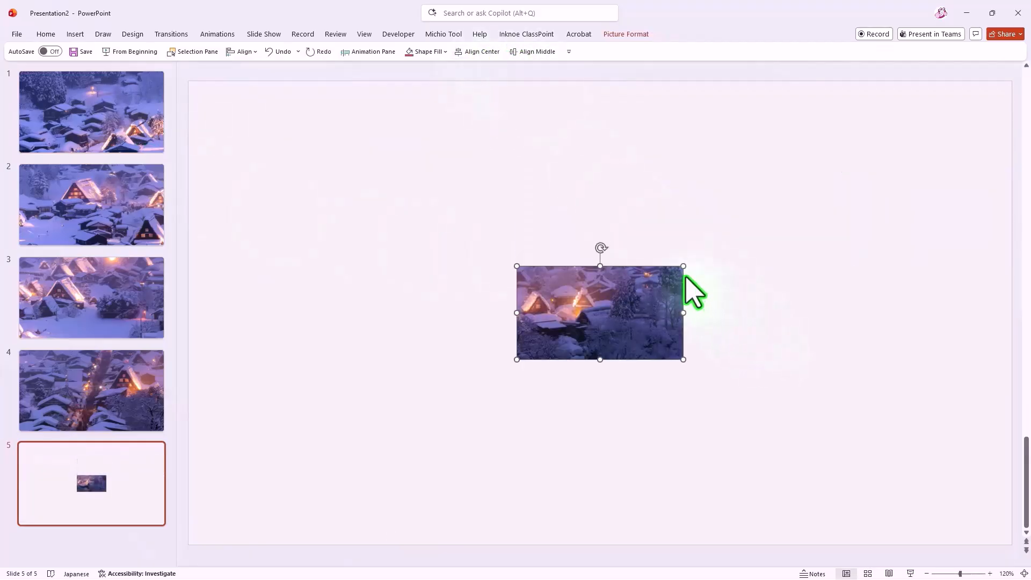
{"action": "left_click_drag", "start_coordinate": [680, 267], "coordinate": [1012, 139]}
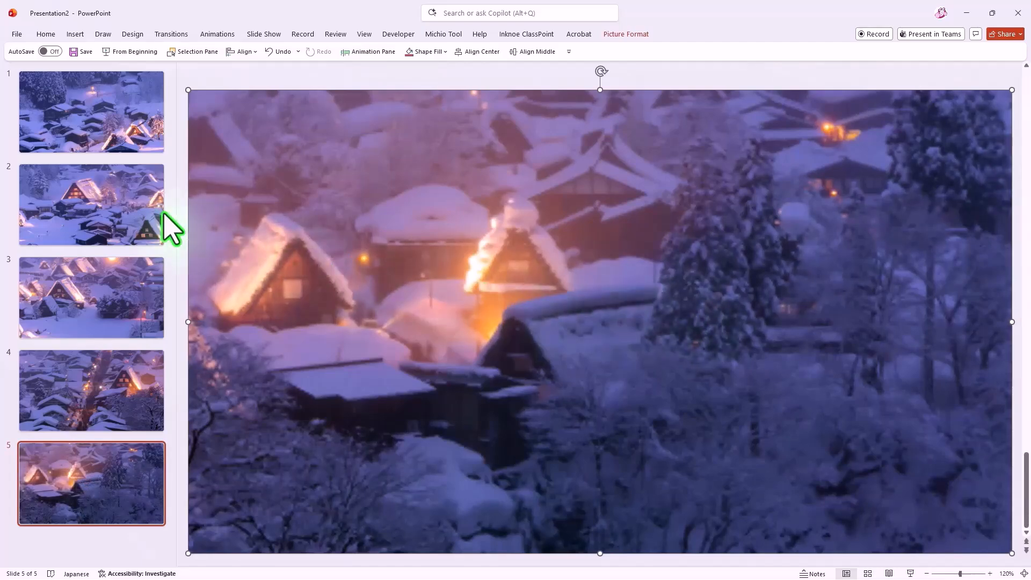
Apply the Push transition to slides 2 through 5 together, with its effect option set to From Right
{"action": "left_click", "coordinate": [107, 210]}
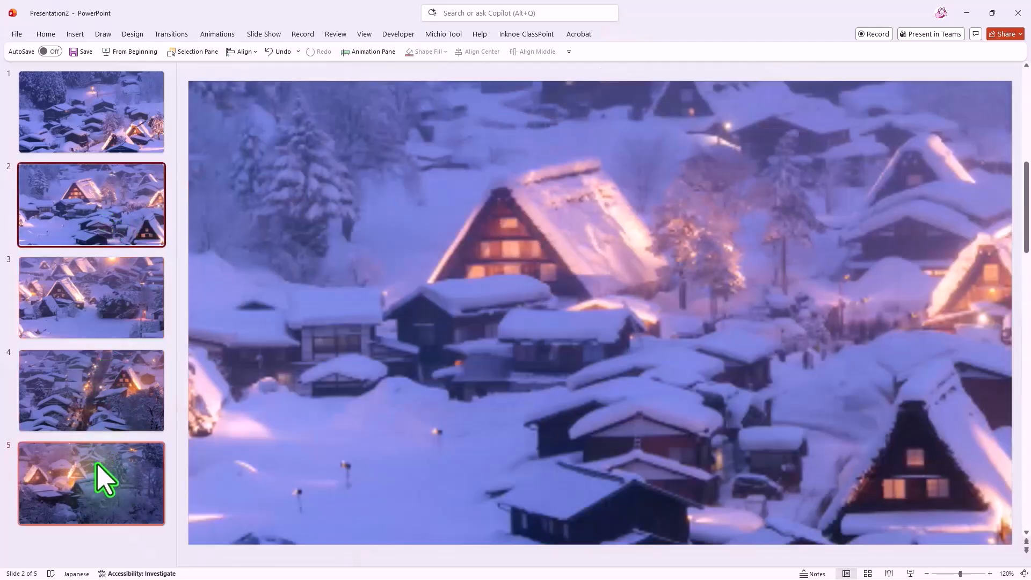
{"action": "left_click", "coordinate": [97, 477], "text": "shift"}
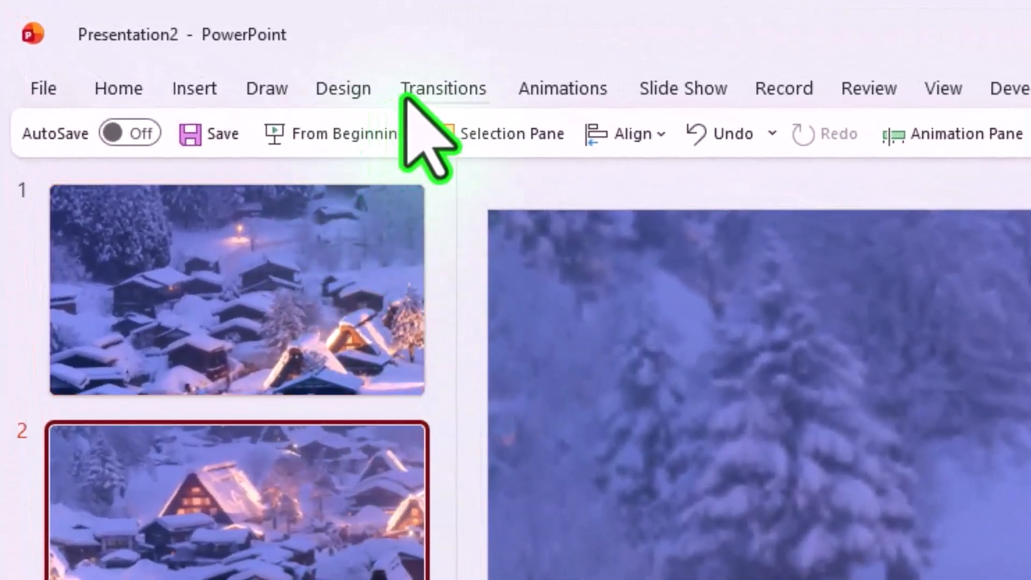
{"action": "left_click", "coordinate": [406, 92]}
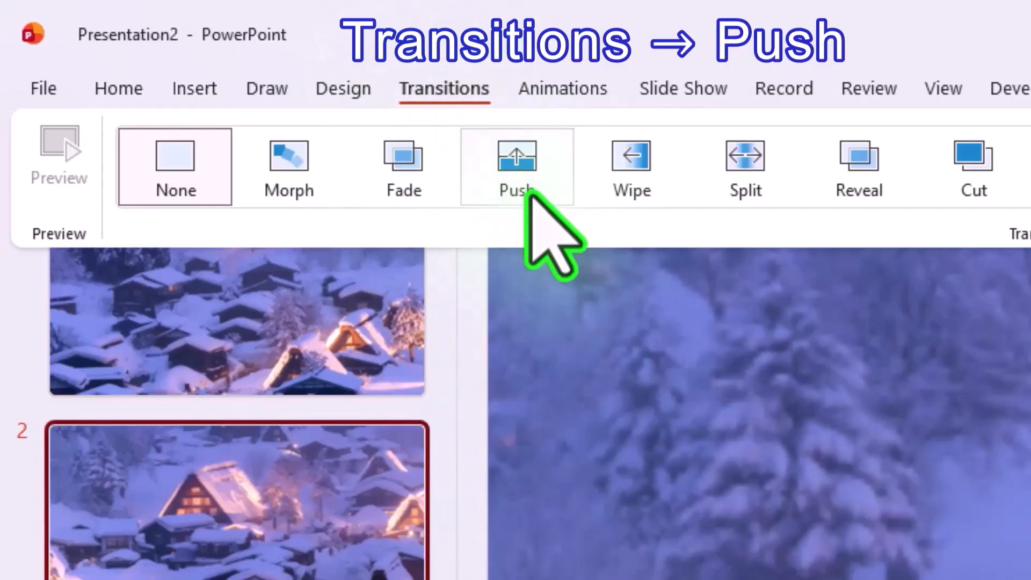
{"action": "left_click", "coordinate": [532, 199]}
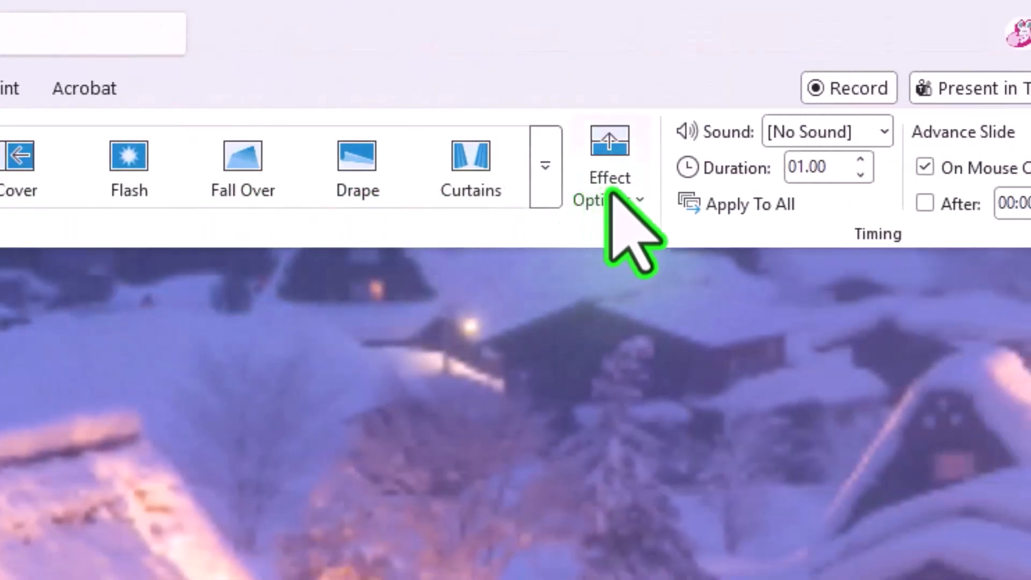
{"action": "left_click", "coordinate": [623, 199]}
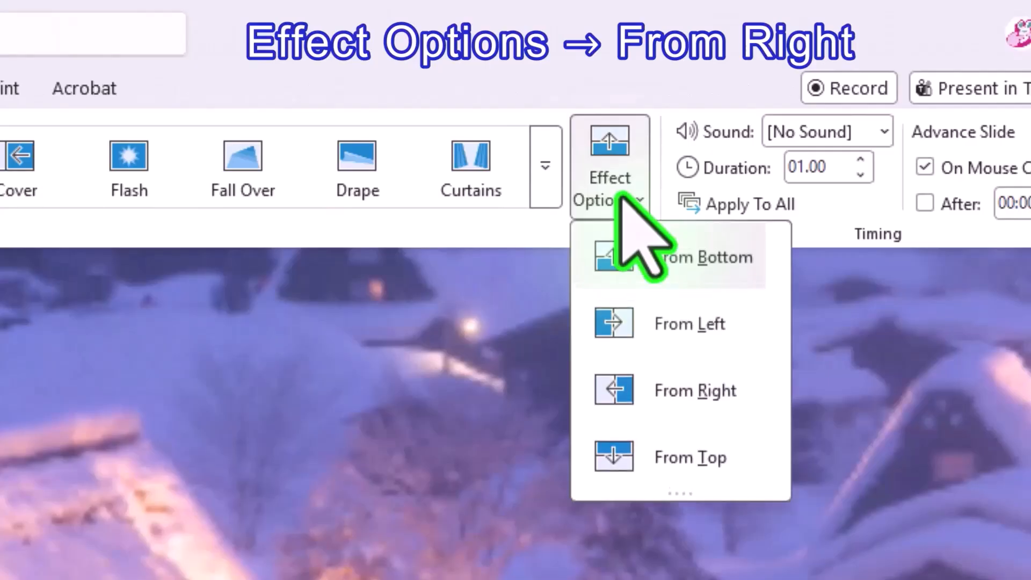
{"action": "left_click", "coordinate": [737, 393]}
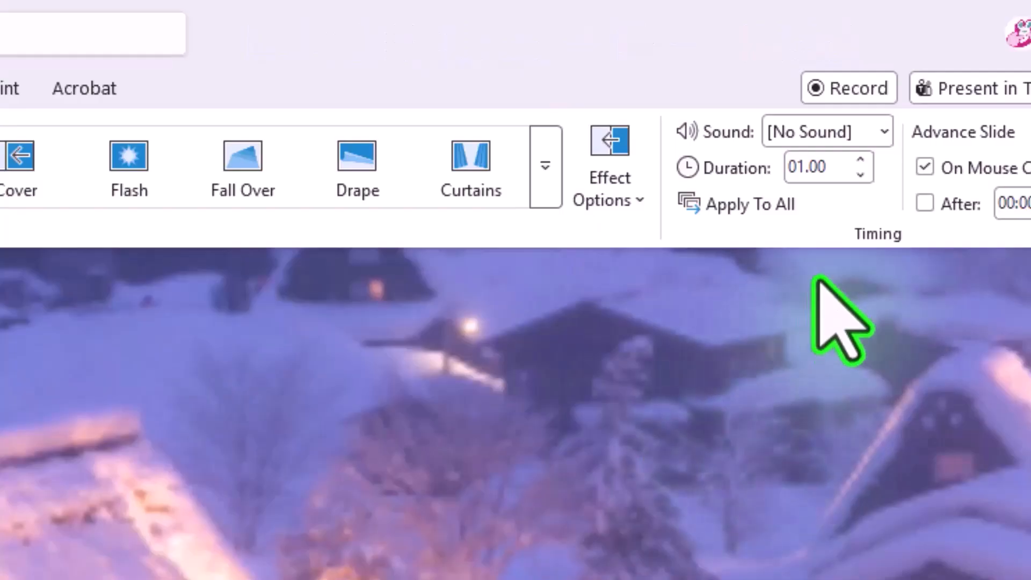